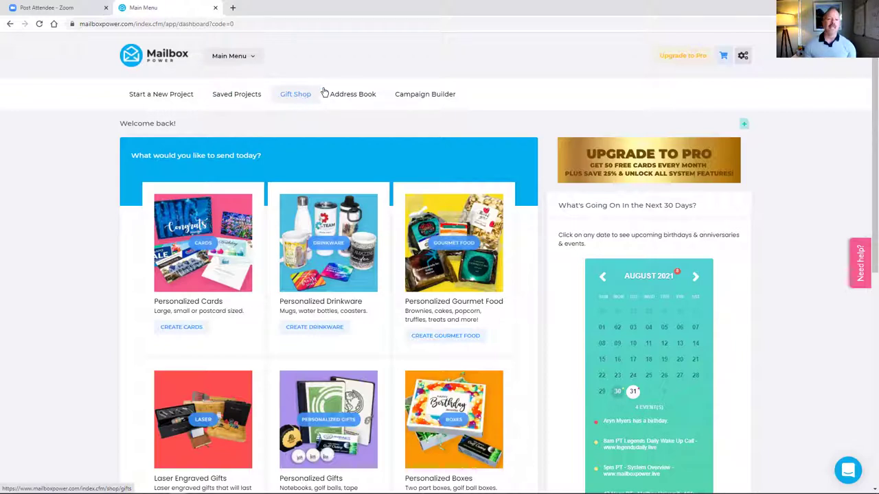
Expand the Main Menu navigation list on the Mailbox Power dashboard
left_click(250, 57)
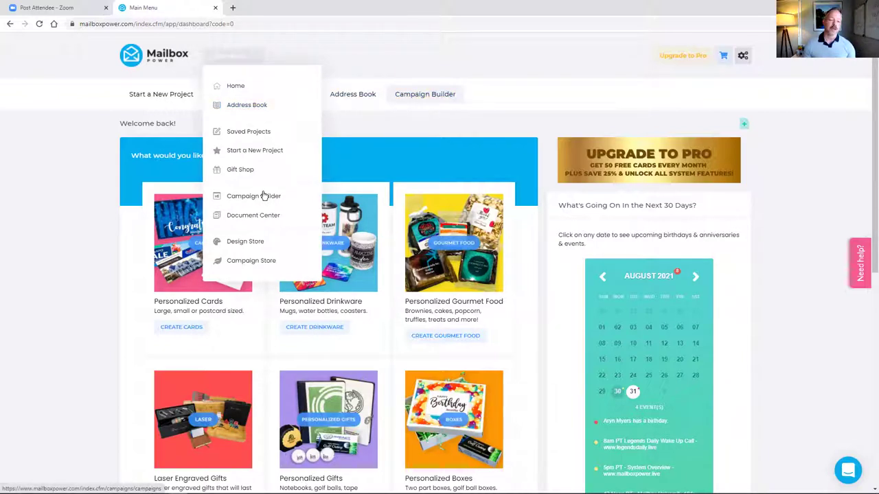
Close the Main Menu list and show the gear account menu with profile, orders and billing
left_click(513, 114)
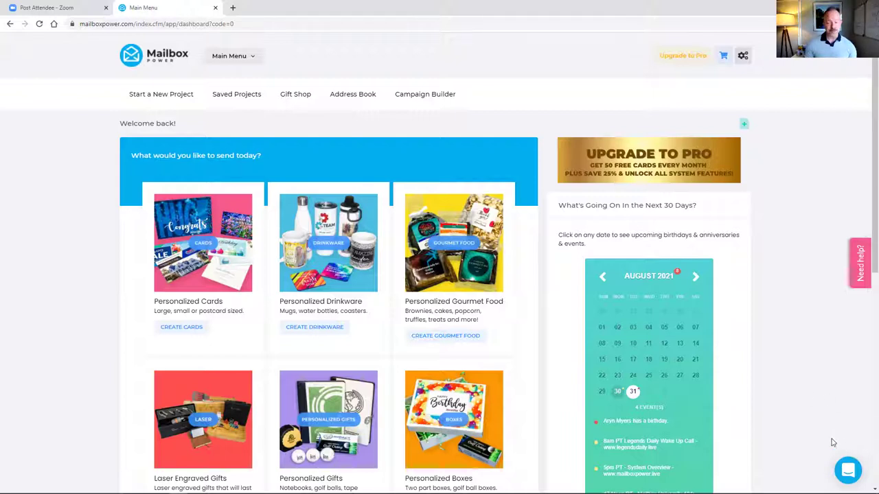
left_click(744, 56)
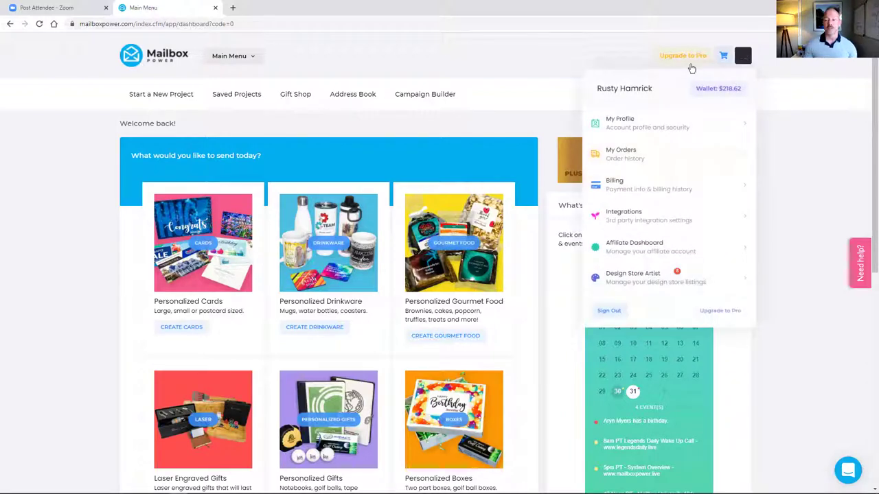
Review the My Profile contact and return-address form, then go to My Orders
left_click(626, 122)
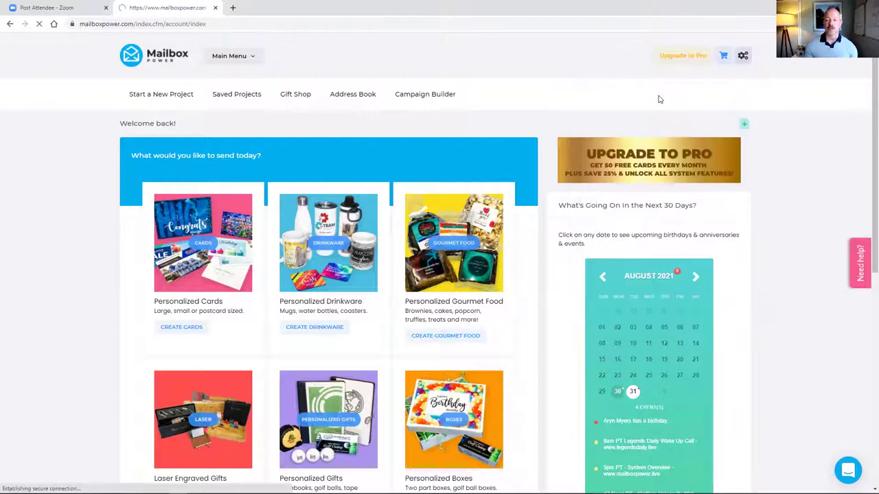
scroll(345, 160, "down", 1)
scroll(344, 160, "down", 2)
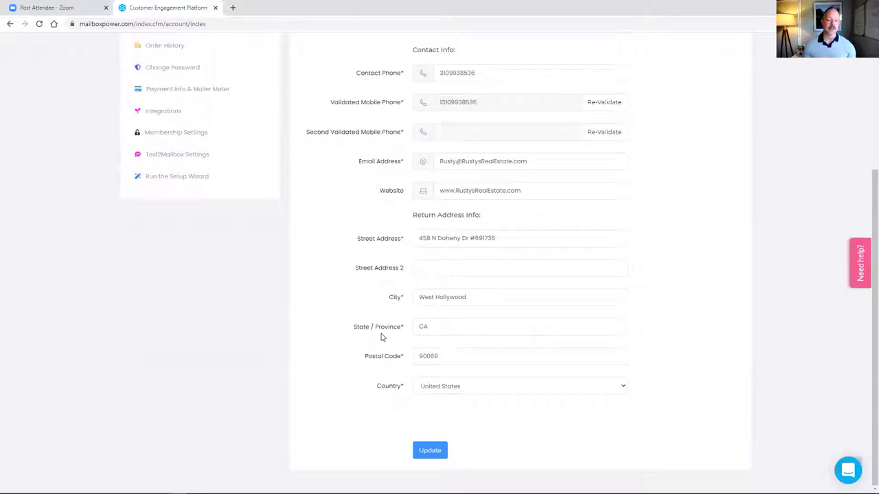
scroll(394, 308, "up", 3)
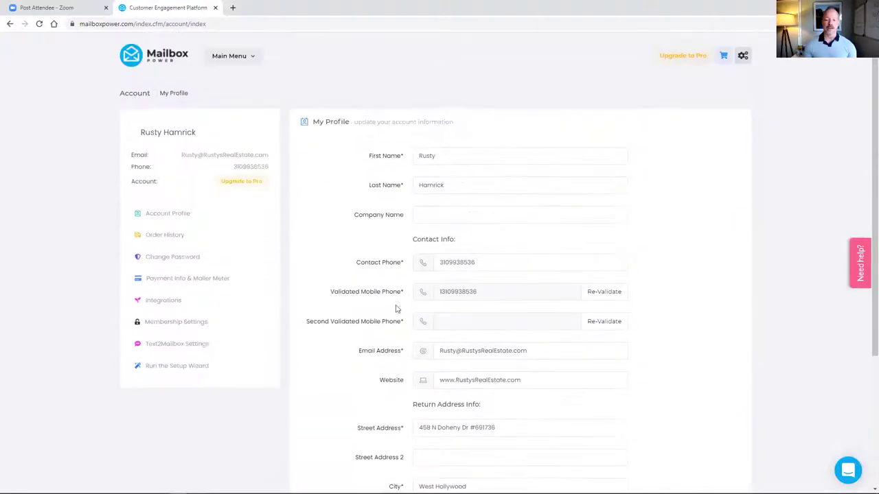
left_click(743, 55)
left_click(622, 151)
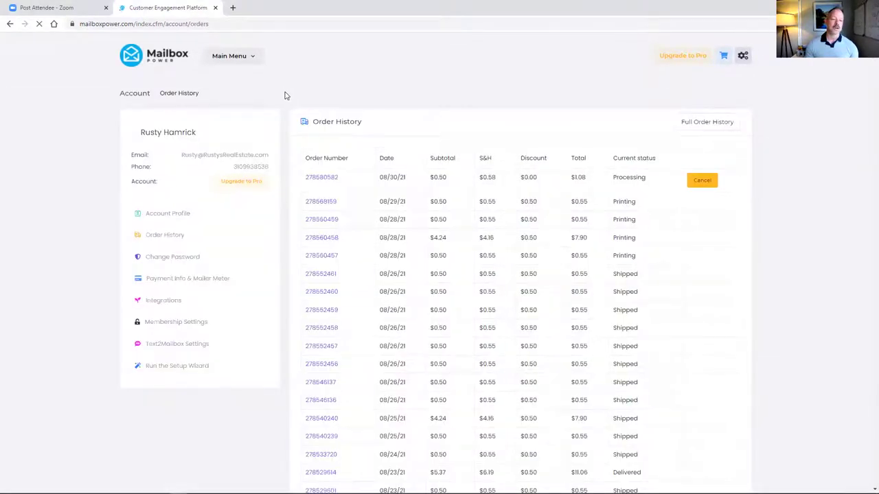
Browse the Order History table and view one shipped order's recipient, products and costs
scroll(420, 134, "down", 1)
scroll(477, 134, "down", 2)
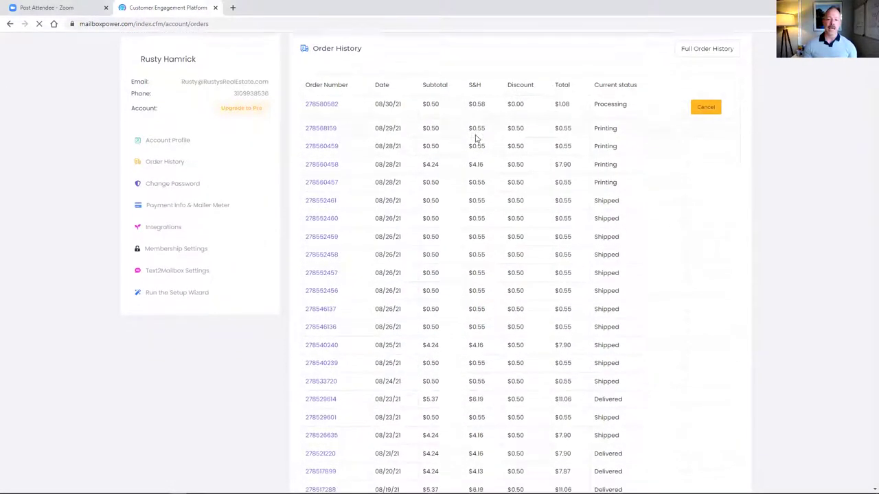
scroll(675, 182, "up", 2)
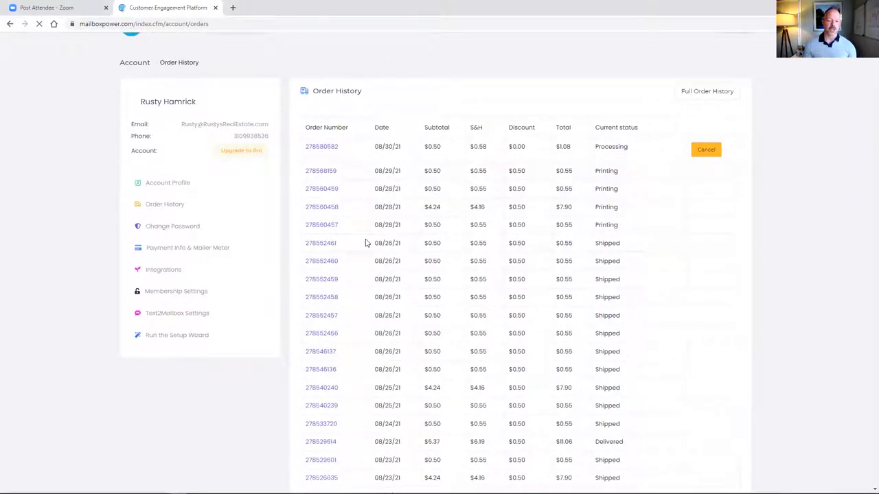
scroll(379, 245, "down", 2)
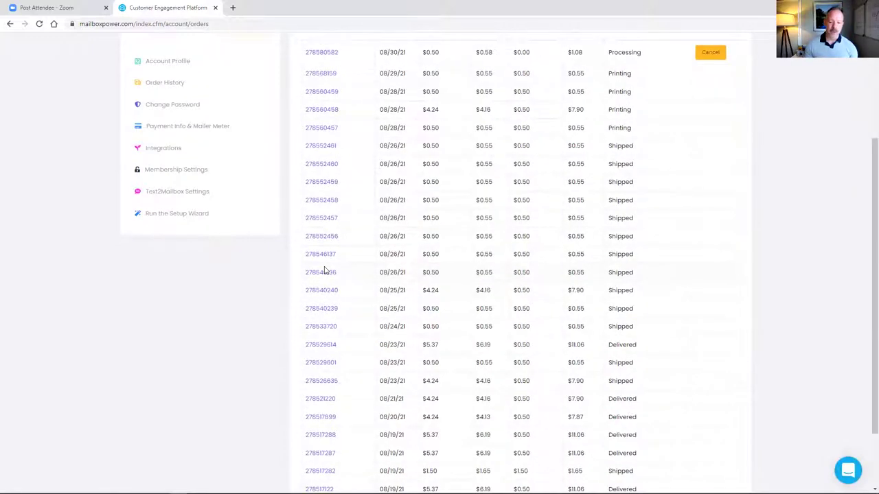
left_click(317, 292)
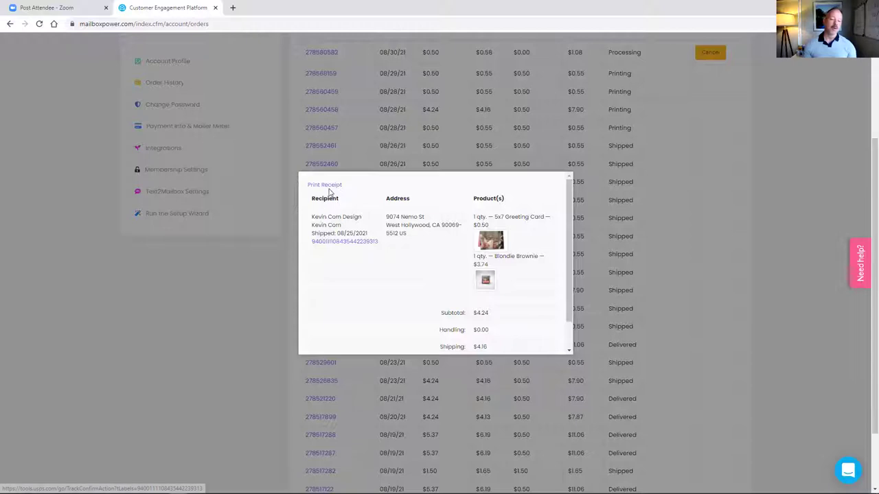
left_click(284, 223)
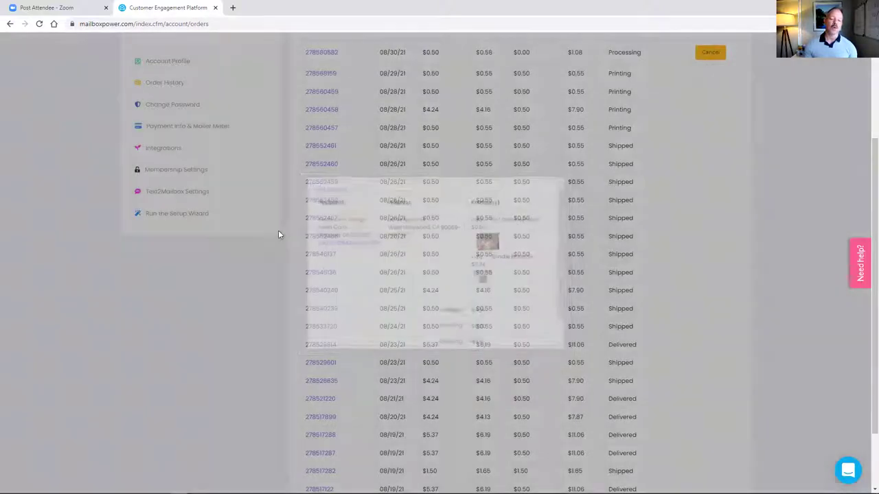
scroll(302, 240, "down", 2)
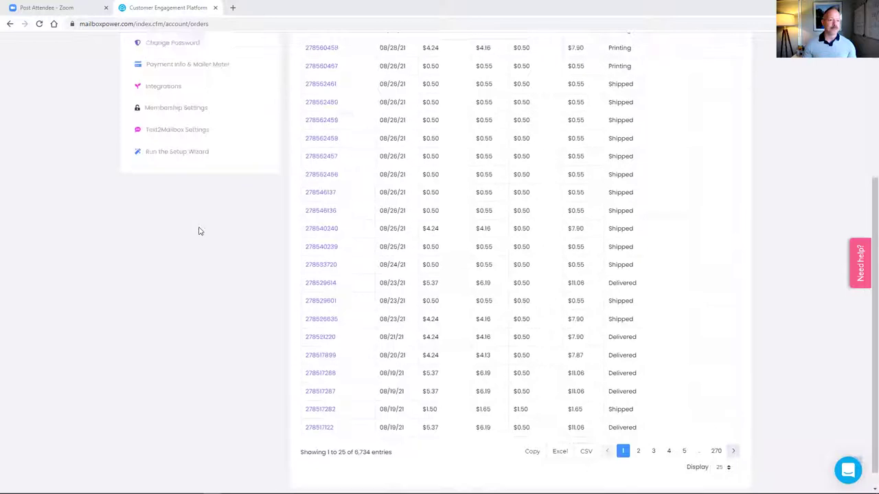
scroll(199, 229, "up", 5)
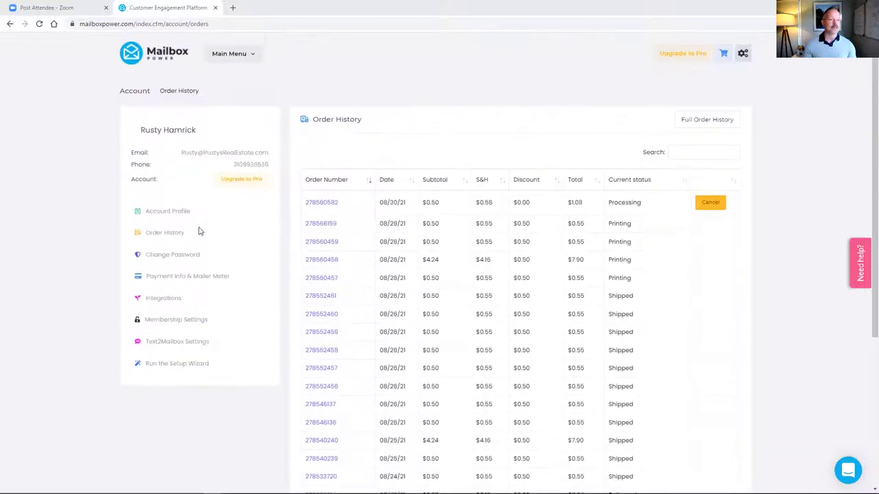
Return to the dashboard and browse the Address Book's contact groups
left_click(155, 64)
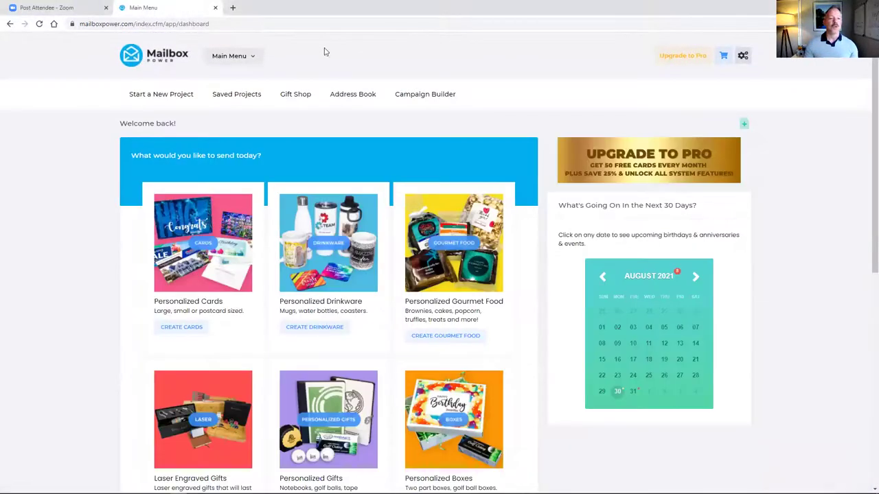
left_click(353, 94)
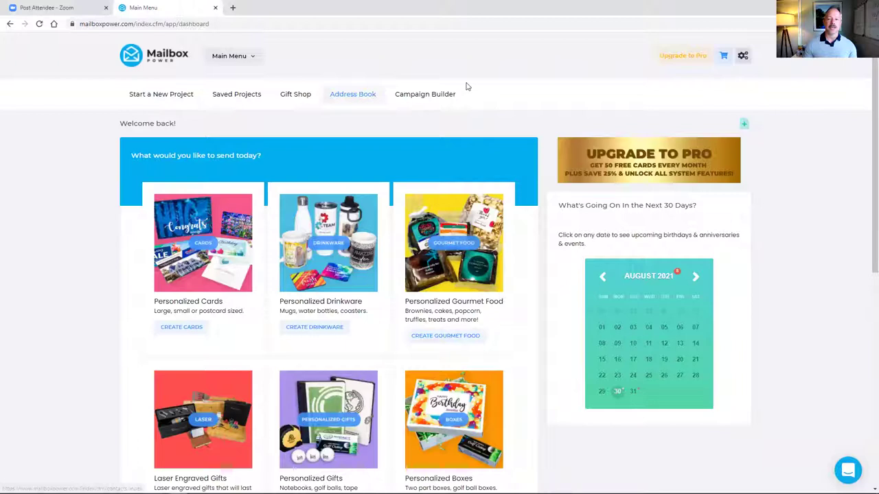
scroll(310, 90, "down", 3)
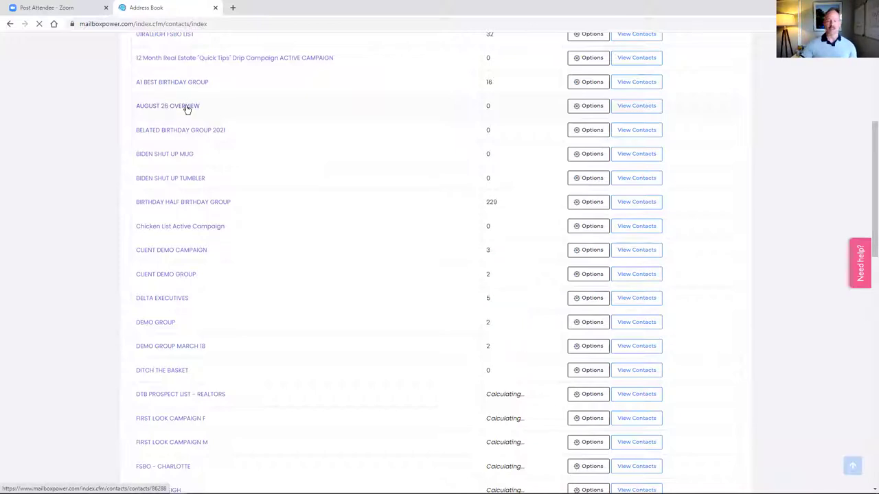
Open the AUGUST 26 OVERVIEW group, follow its OVERVIEW CAMPAIGN link and show that campaign's actions
left_click(187, 107)
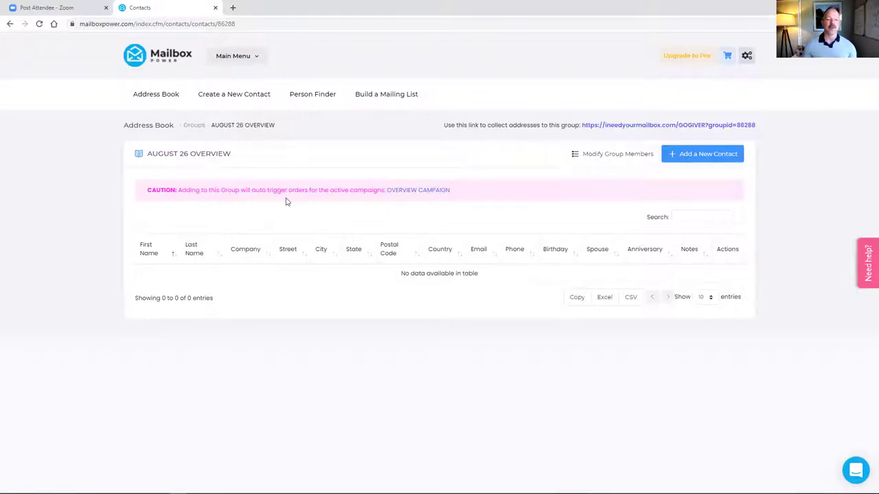
left_click(433, 192)
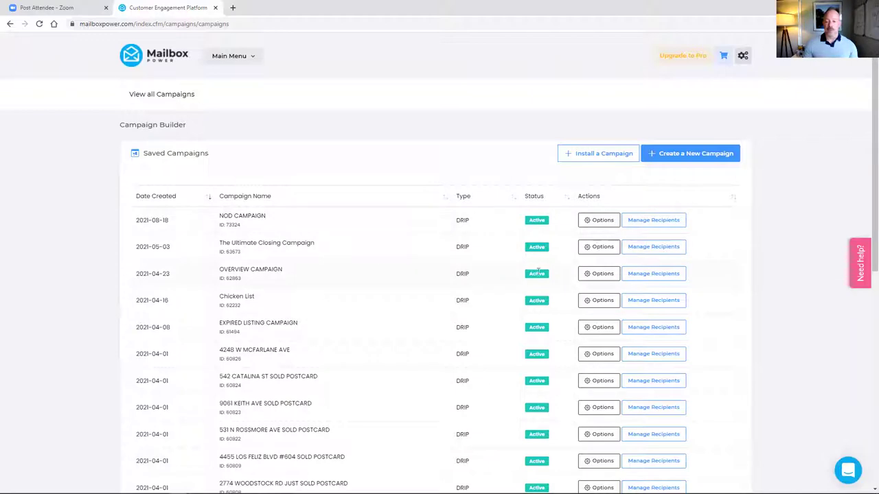
left_click(598, 274)
Edit OVERVIEW CAMPAIGN and preview its 5x7 Greeting Card and 2-Pack Brownies images
left_click(558, 293)
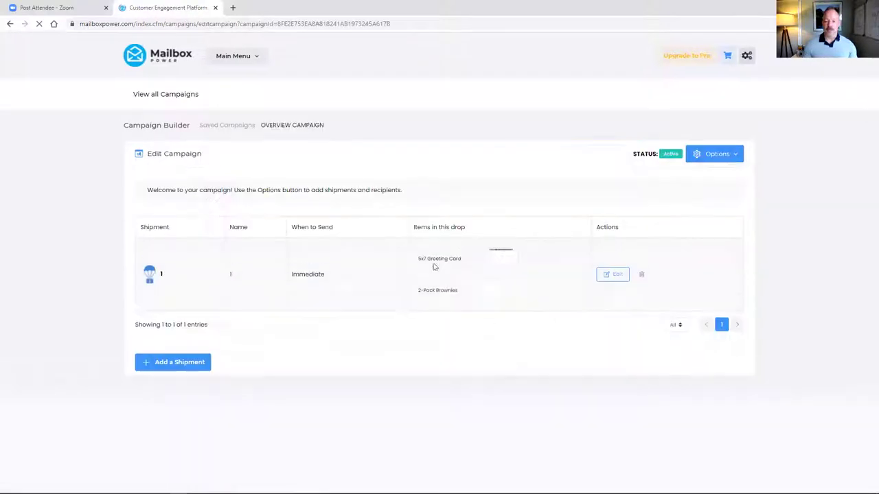
left_click(497, 261)
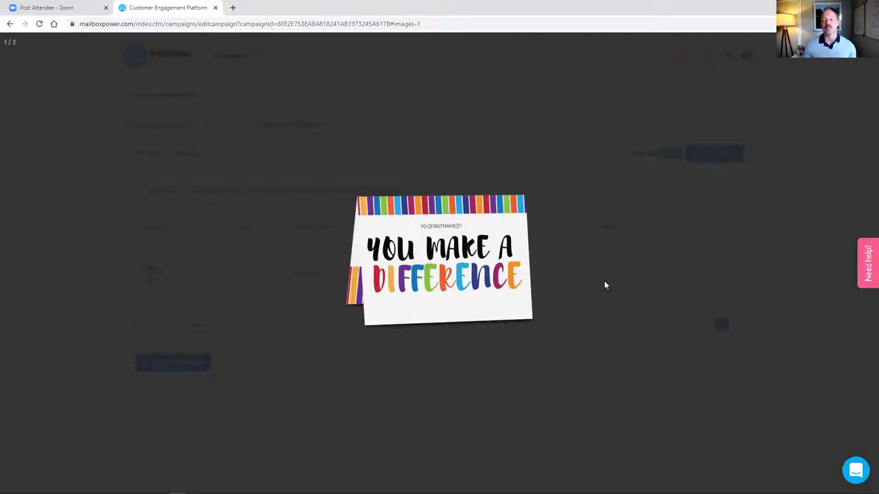
left_click(583, 285)
left_click(495, 291)
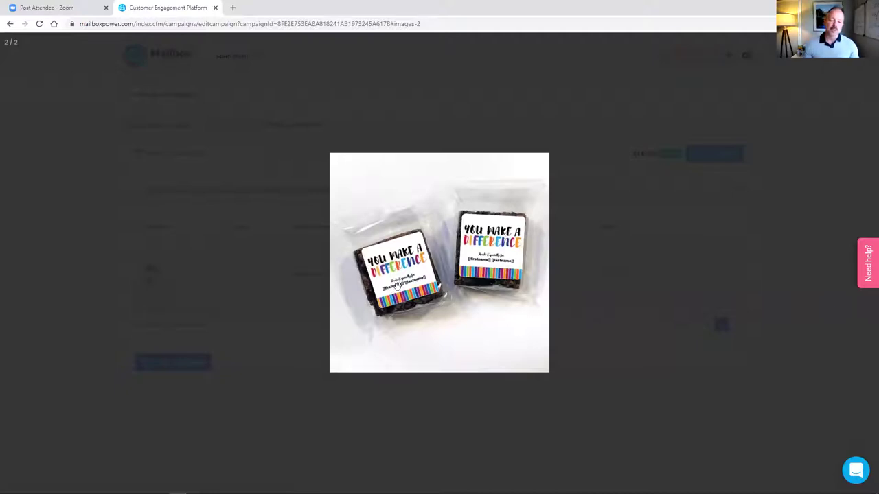
left_click(570, 221)
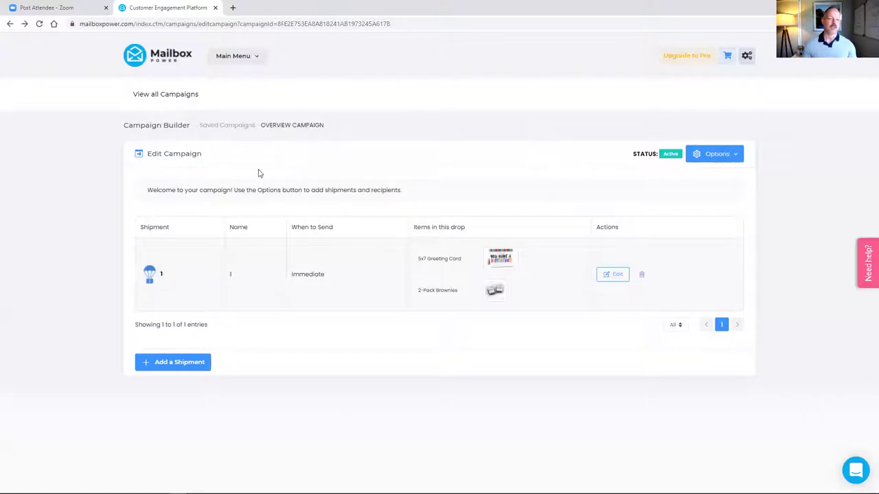
Go back to the AUGUST 26 OVERVIEW group and show the address-collection link's context menu
left_click(9, 24)
left_click(9, 24)
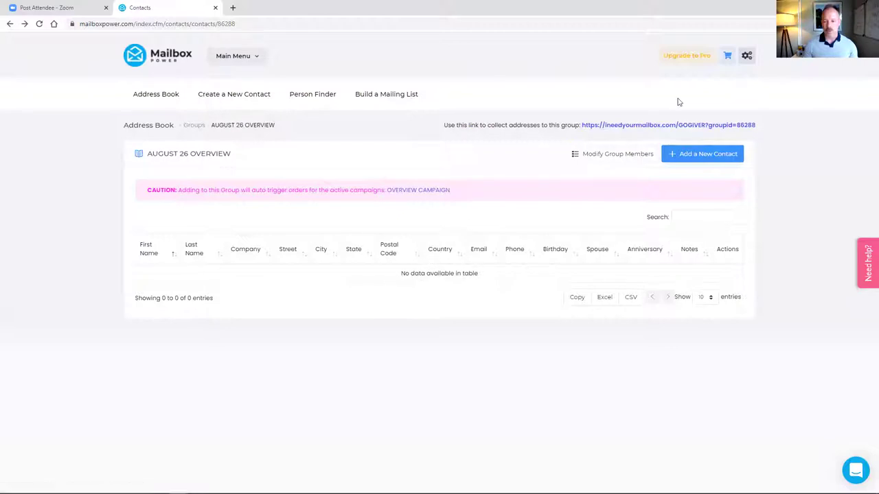
right_click(643, 127)
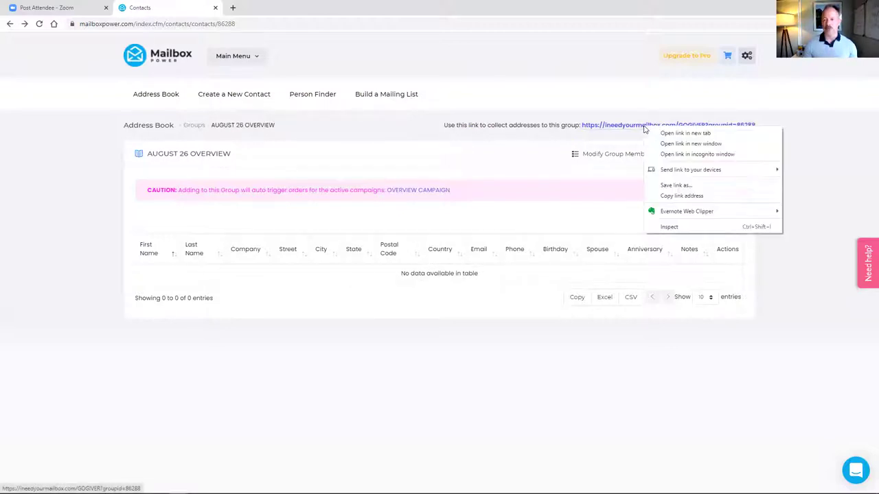
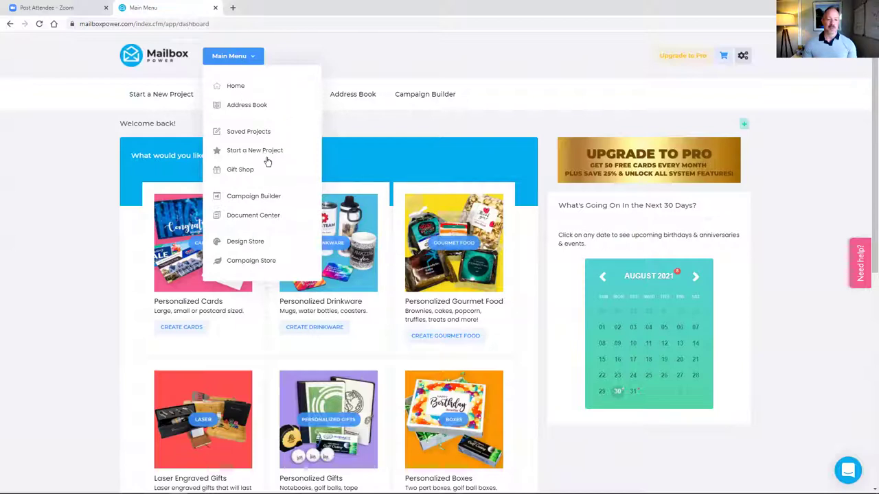
Open the Design Store, browse the designs, and turn on 'Show free collections only'
left_click(241, 244)
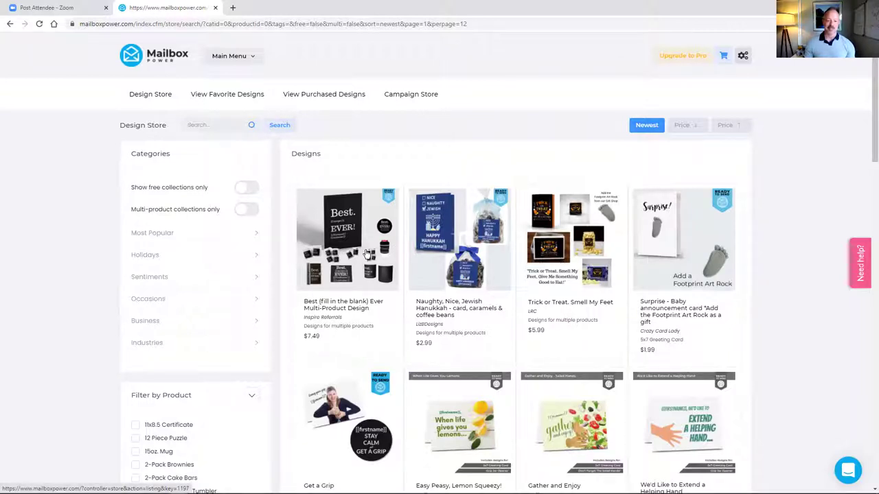
scroll(450, 203, "down", 1)
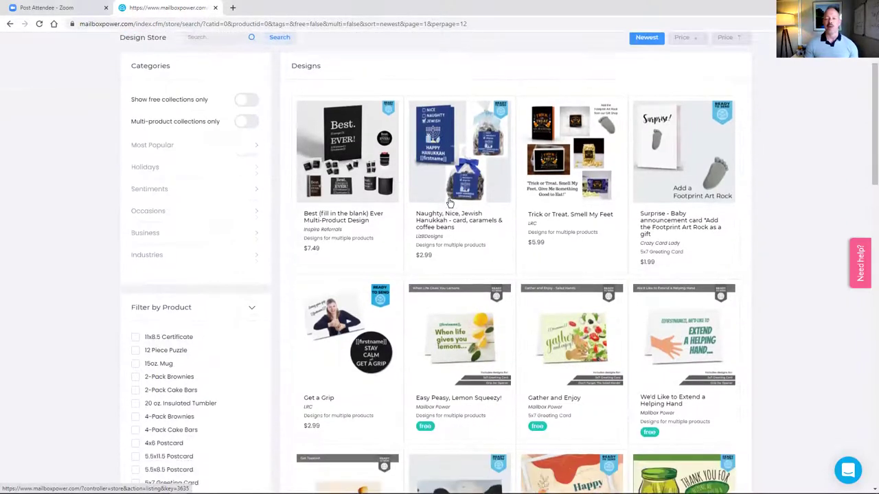
scroll(449, 204, "down", 2)
scroll(450, 206, "down", 3)
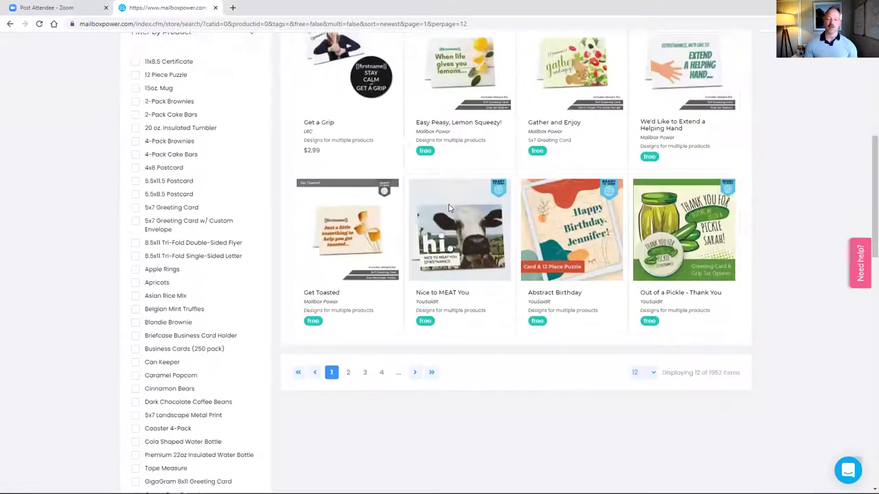
scroll(588, 147, "down", 2)
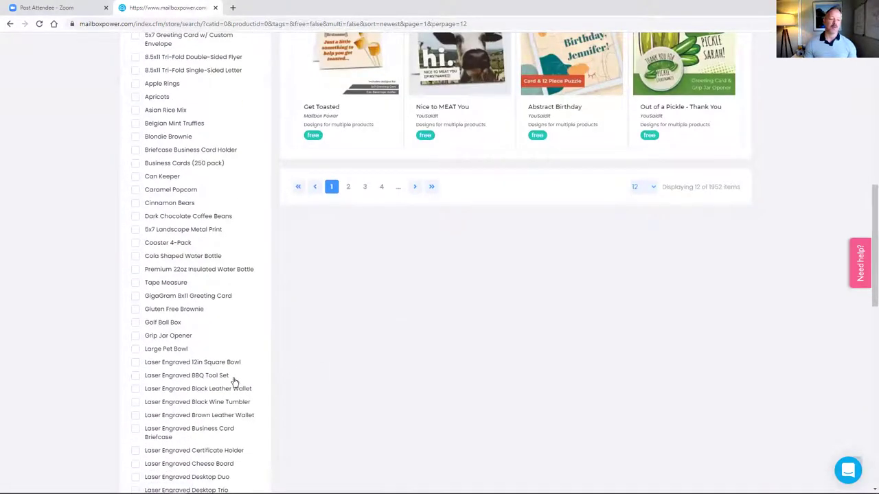
scroll(131, 206, "up", 8)
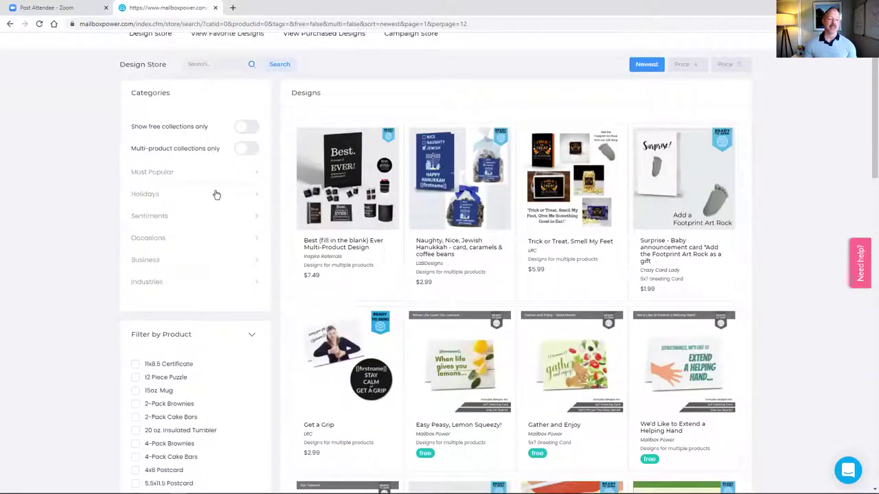
left_click(245, 127)
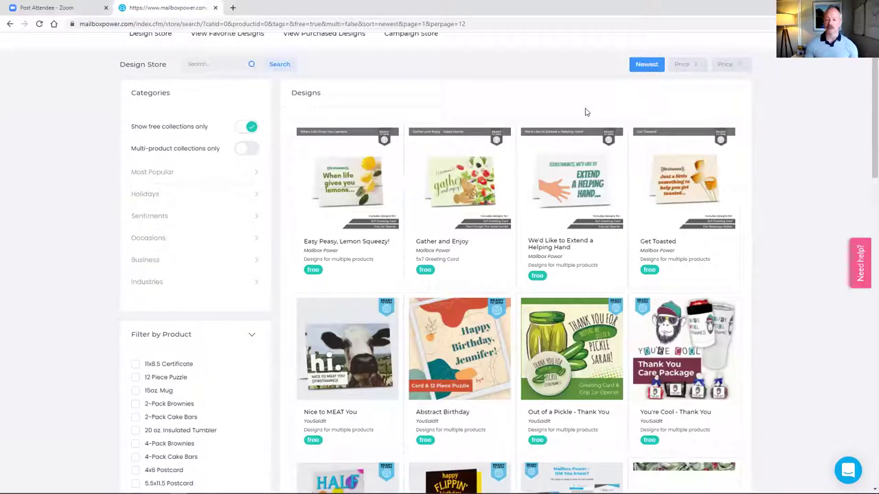
Page through the free designs to page 4 and open the 'Welcome To Mailbox Power' collection
scroll(771, 174, "down", 2)
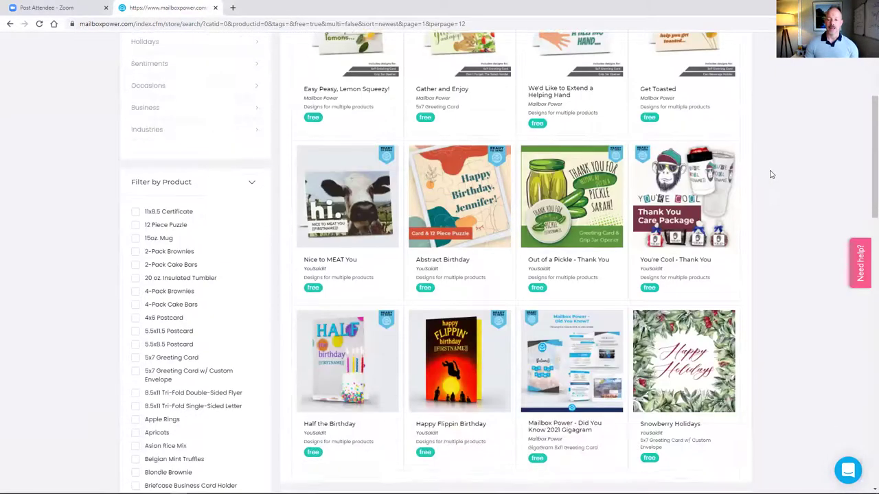
scroll(547, 226, "down", 3)
left_click(348, 263)
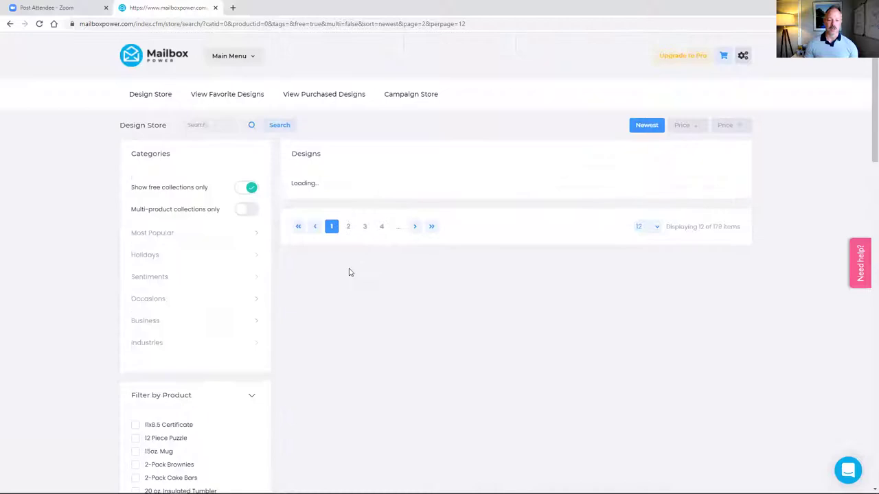
scroll(472, 264, "down", 1)
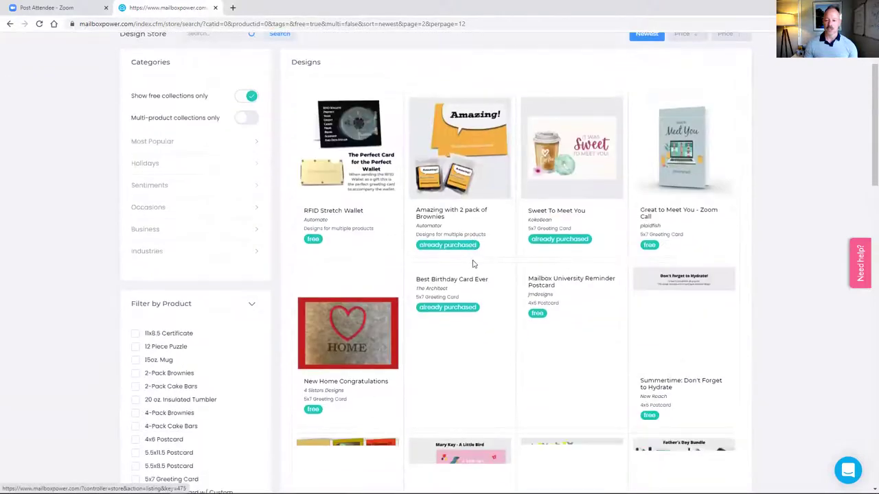
scroll(472, 263, "down", 4)
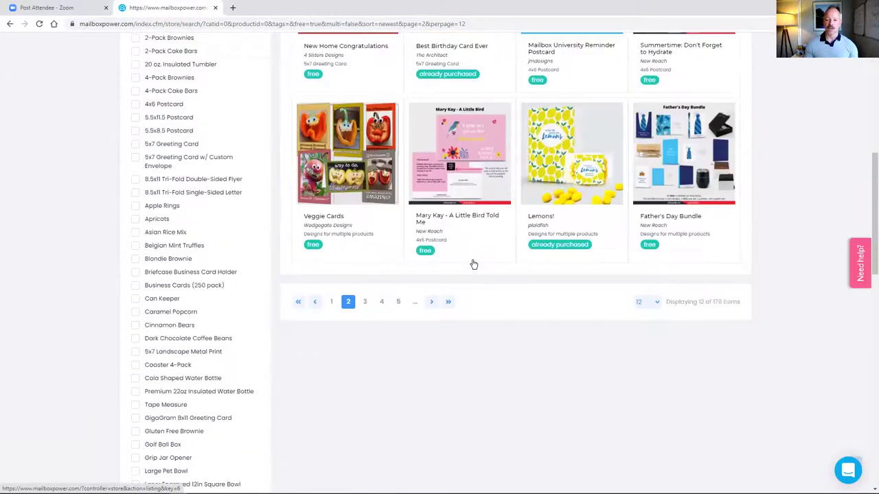
left_click(365, 303)
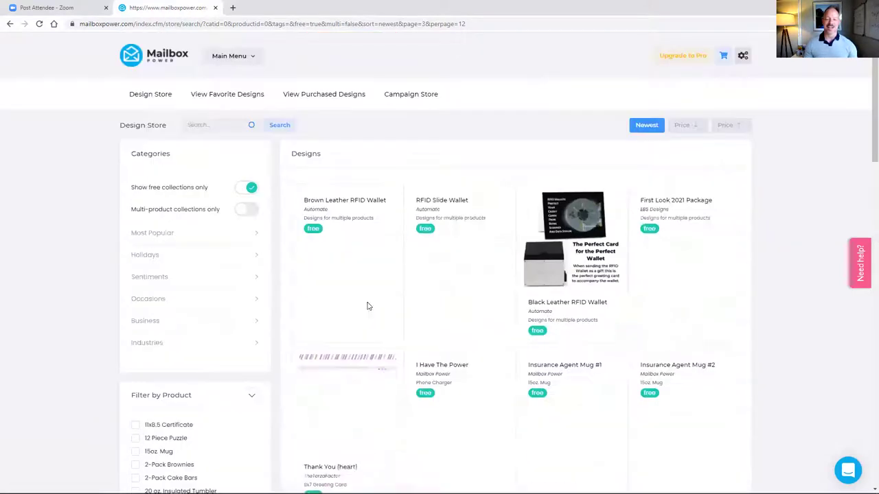
scroll(371, 275, "down", 1)
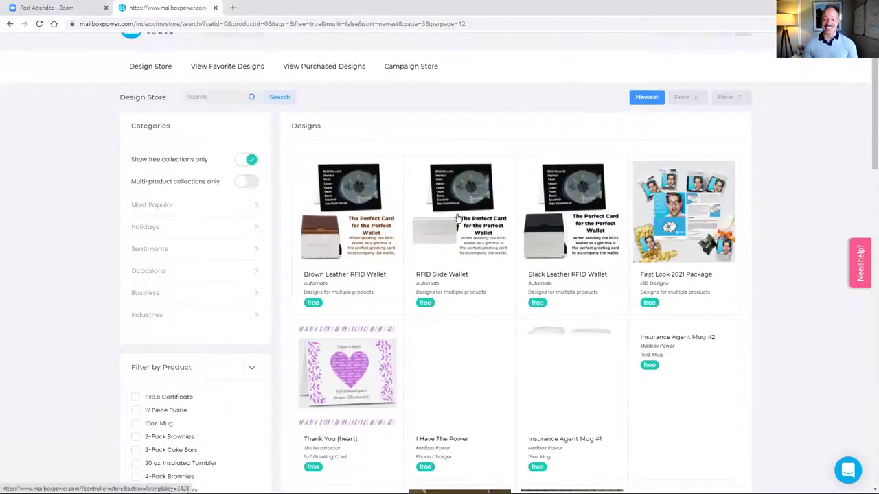
scroll(457, 219, "down", 2)
scroll(395, 312, "down", 4)
left_click(384, 321)
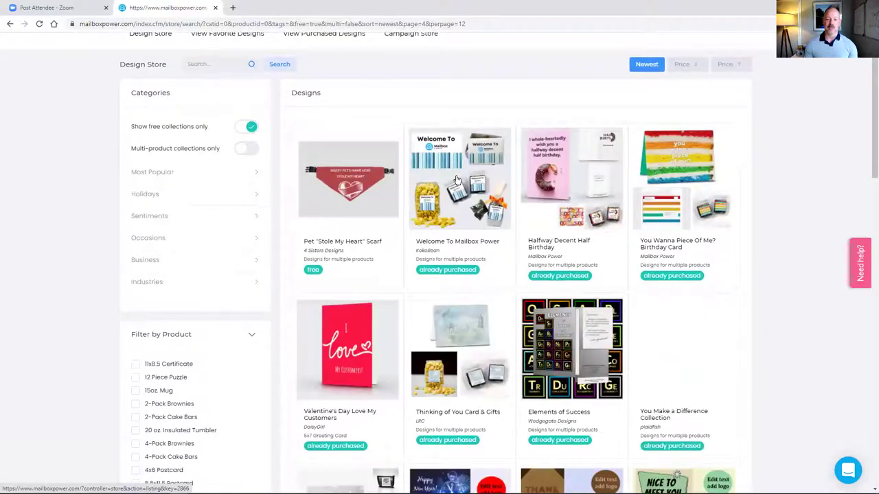
left_click(456, 180)
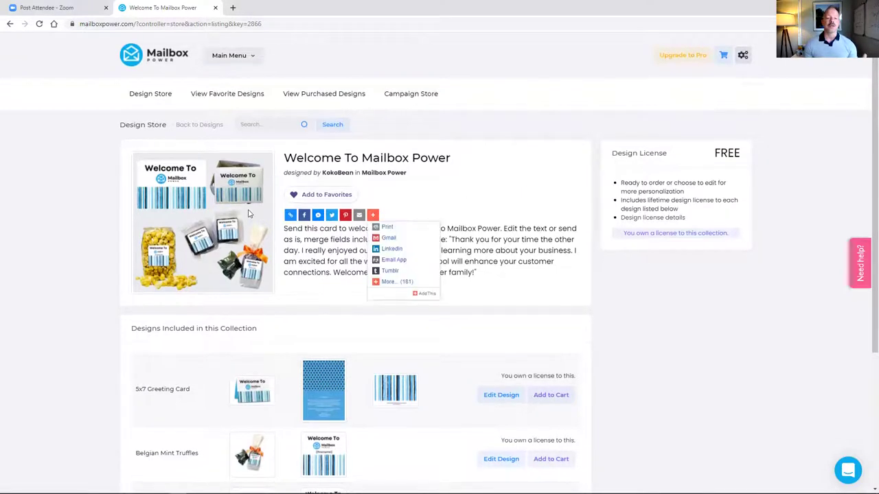
Preview the inside message of the collection's 5x7 Greeting Card from its included designs
scroll(275, 261, "down", 3)
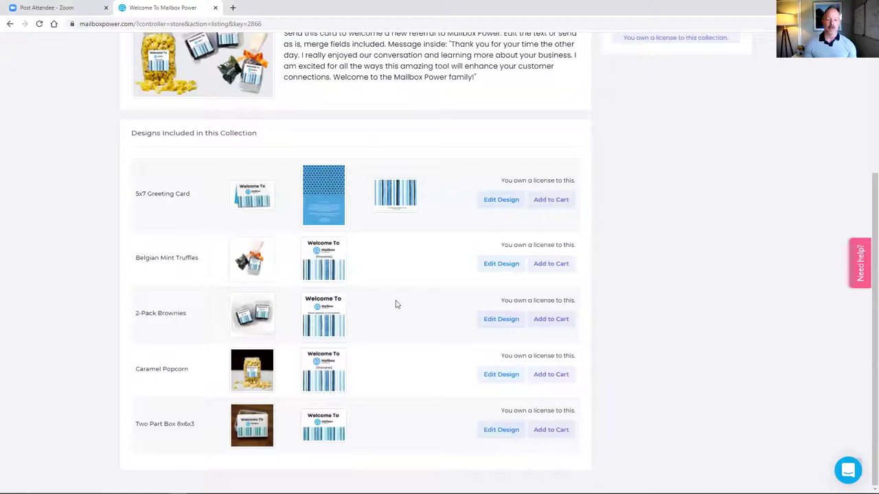
scroll(436, 242, "up", 1)
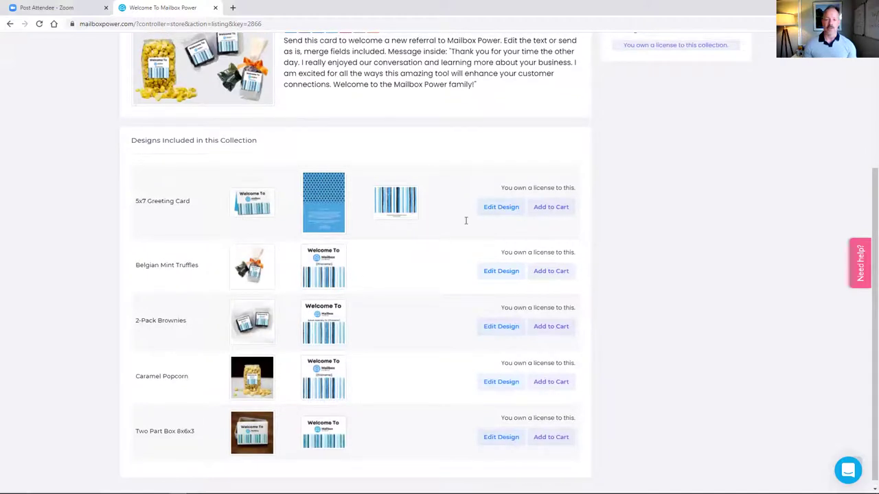
scroll(466, 221, "up", 2)
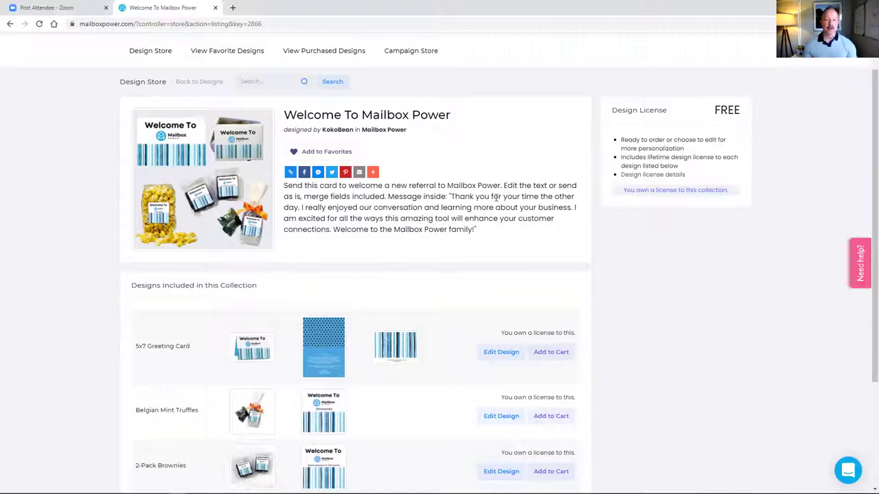
scroll(496, 197, "down", 2)
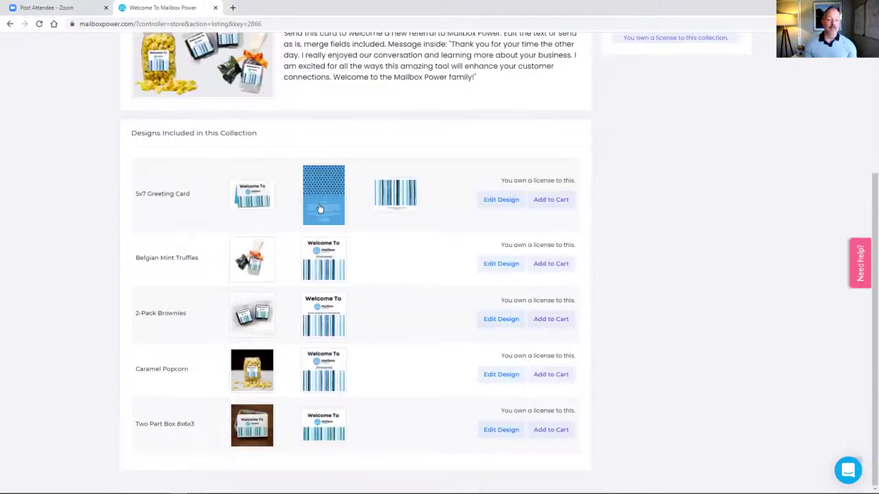
left_click(325, 211)
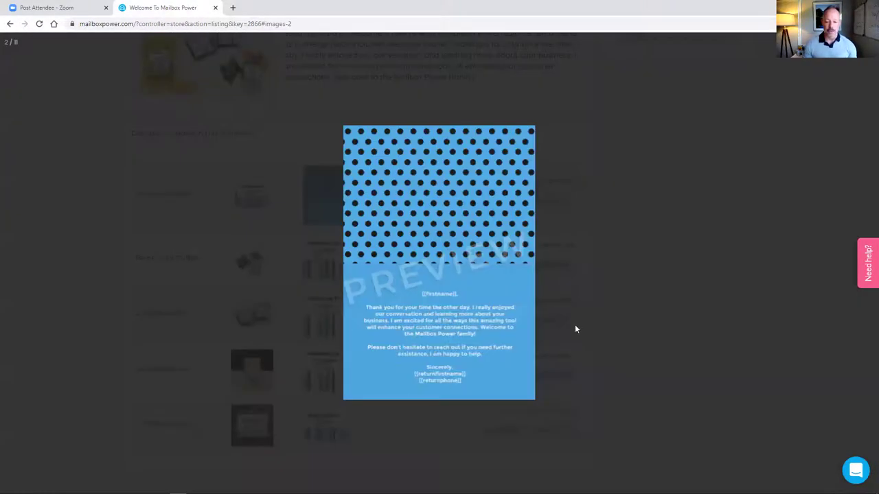
Close the card preview and open the 5x7 Greeting Card in the design editor
left_click(668, 269)
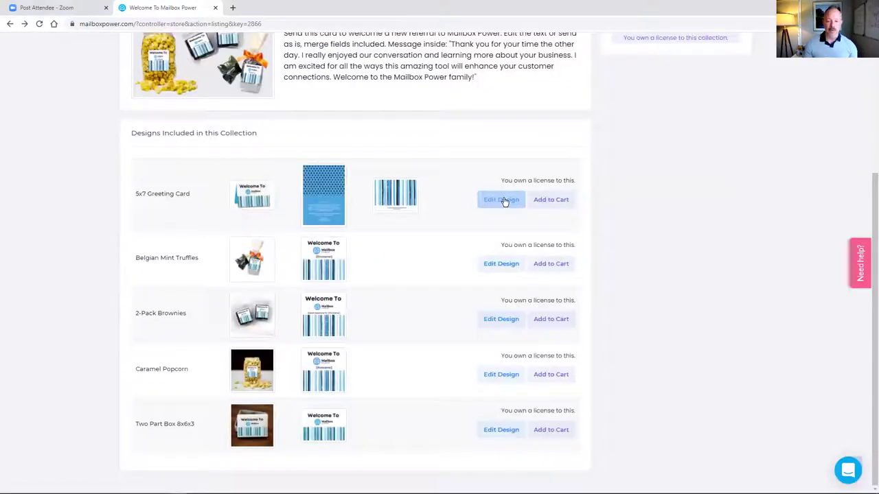
left_click(505, 200)
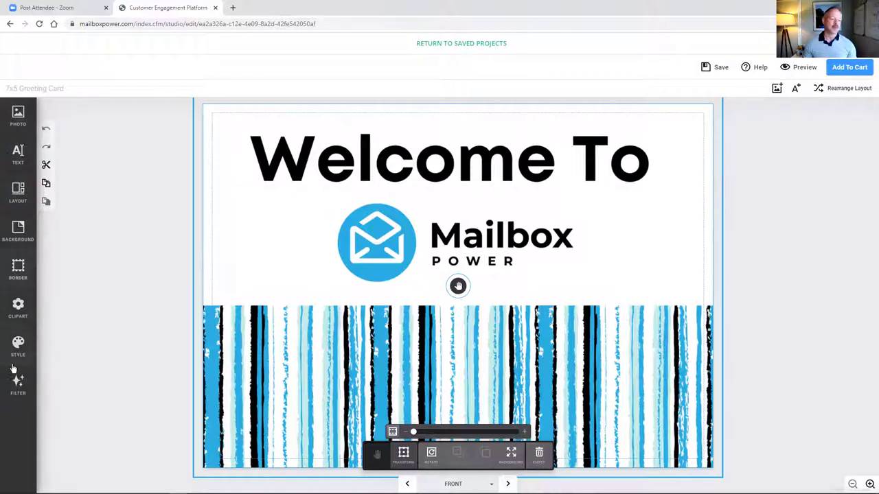
Place a photo from the Facebook Cover Photos album onto the card front
left_click(18, 115)
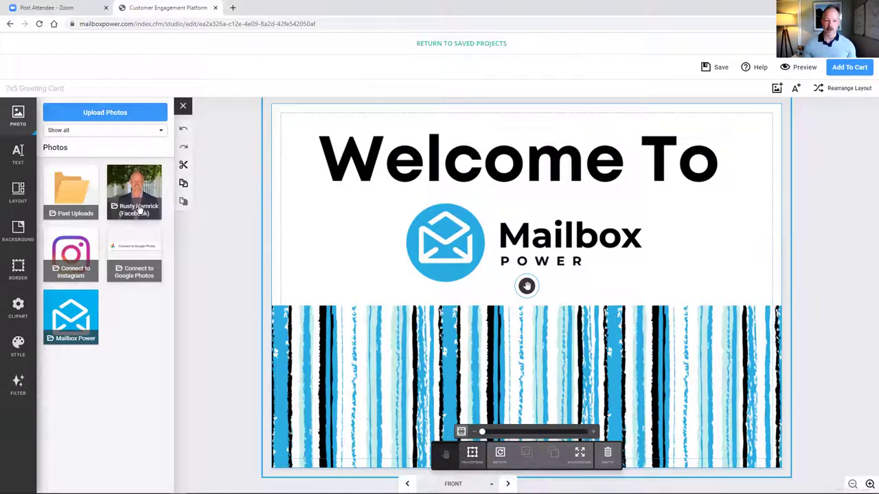
left_click(140, 194)
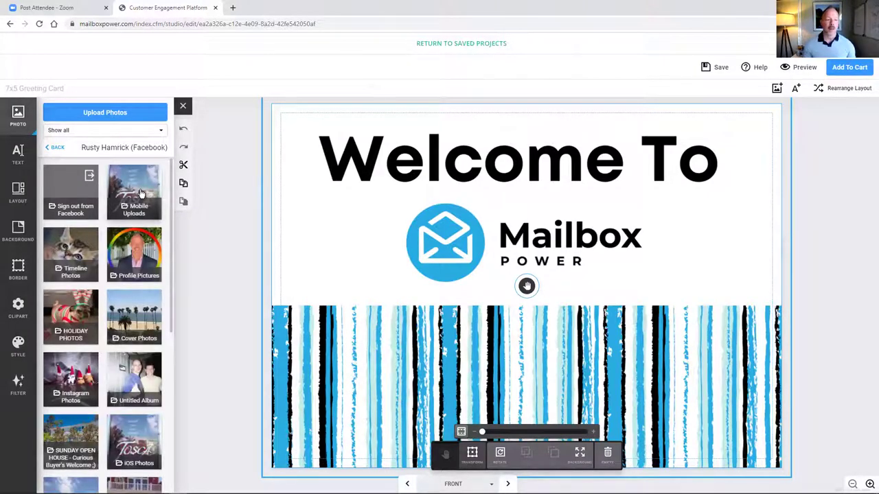
scroll(106, 269, "down", 3)
scroll(106, 269, "down", 5)
scroll(140, 308, "up", 8)
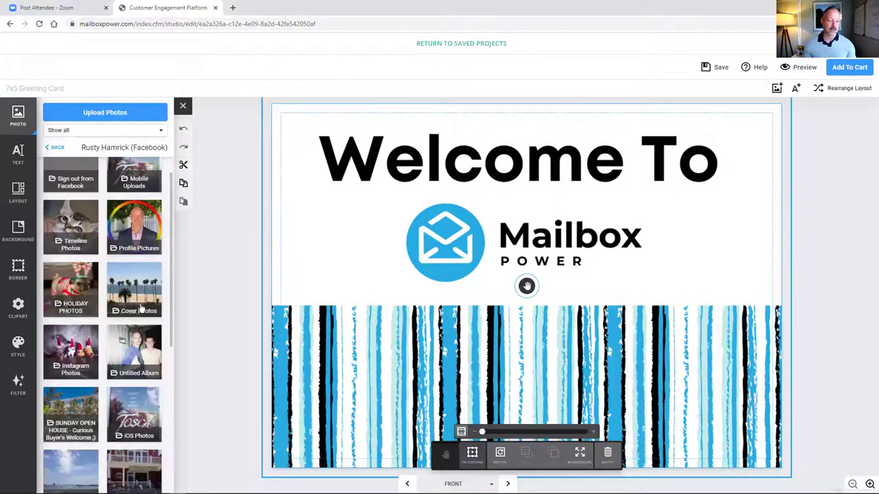
left_click(124, 288)
left_click_drag(58, 285, 454, 308)
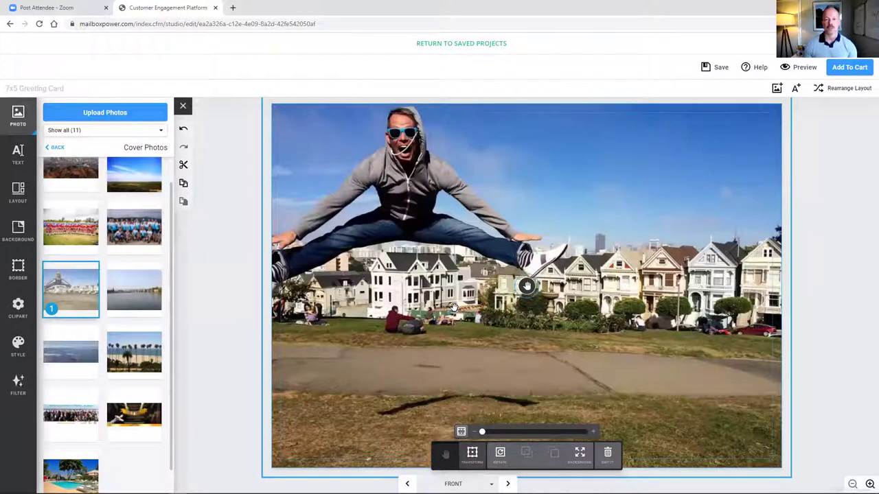
Close the photo panel and leave the editor for Saved Projects, confirming the Leave prompt
left_click(183, 108)
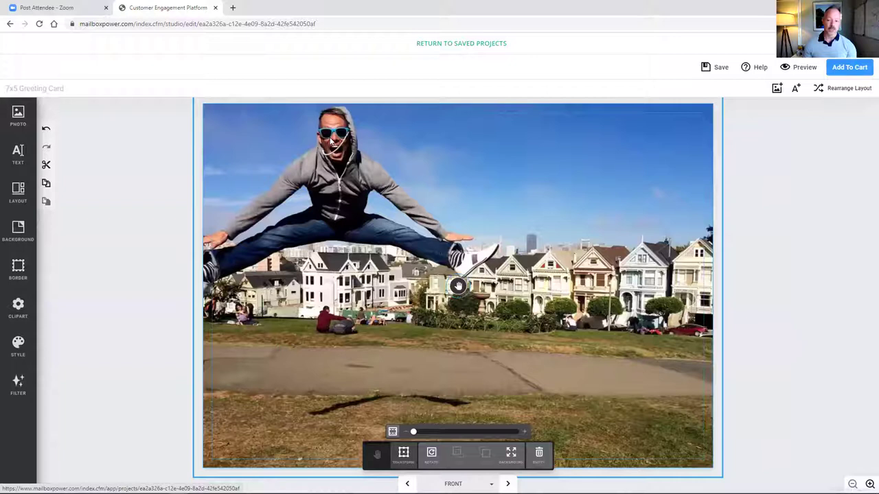
left_click(461, 44)
left_click(485, 77)
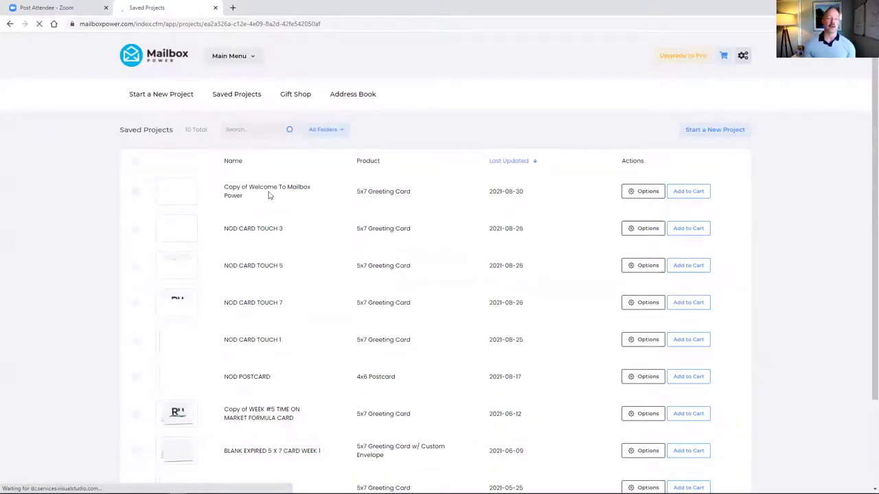
Navigate back to the Welcome To Mailbox Power collection and bring up the cart with the 5x7 card at $1.99
left_click(8, 24)
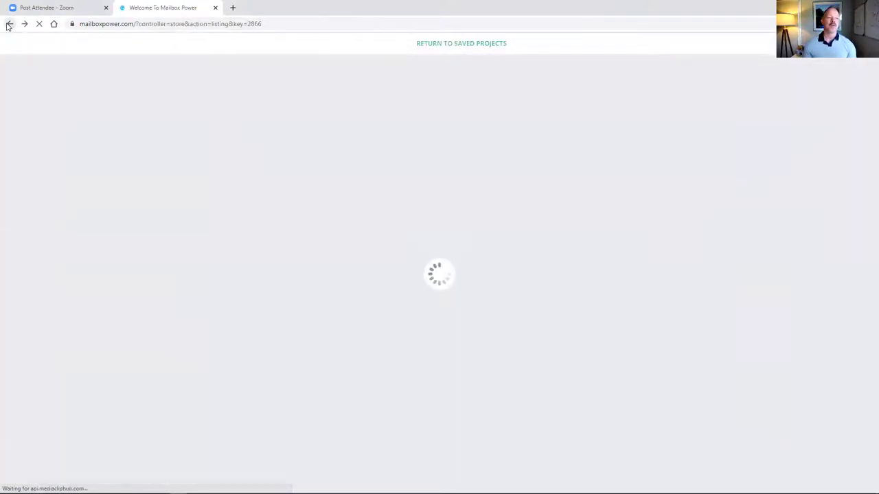
left_click(8, 24)
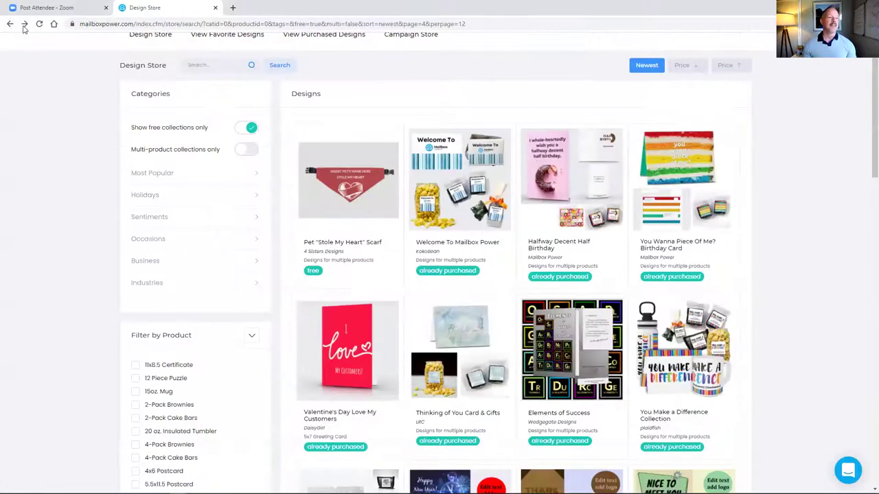
left_click(24, 24)
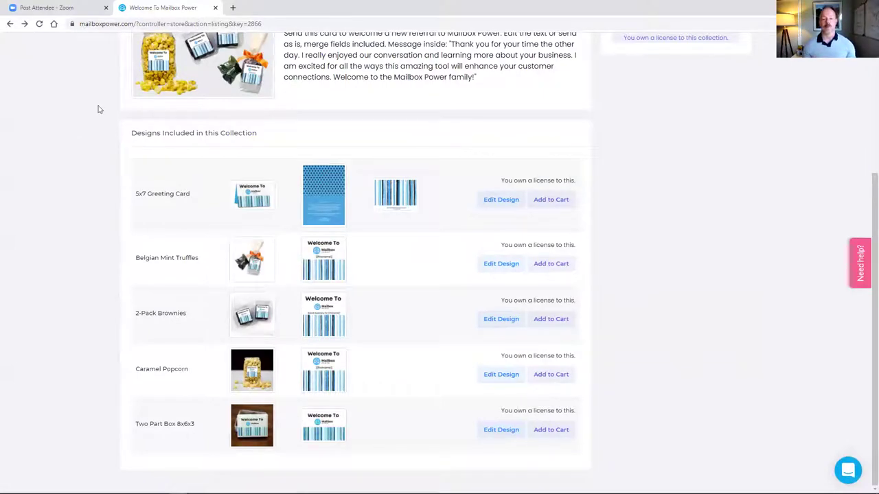
scroll(456, 206, "up", 3)
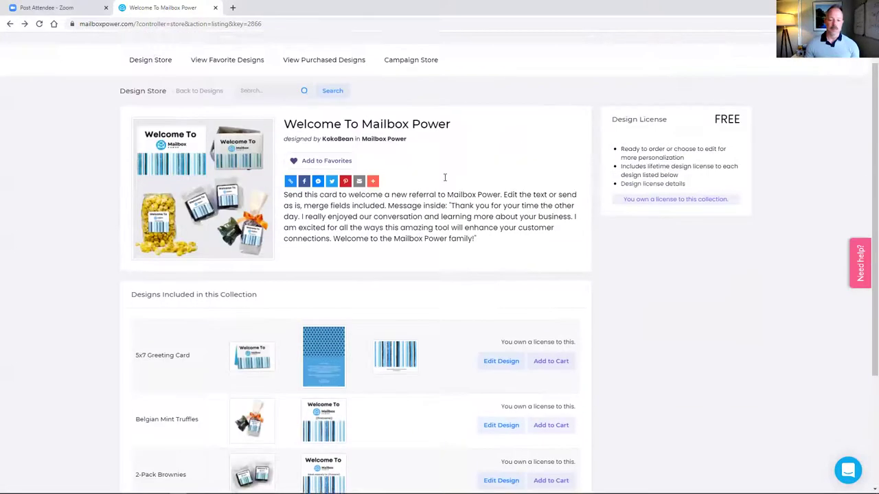
scroll(445, 177, "down", 1)
scroll(425, 176, "up", 1)
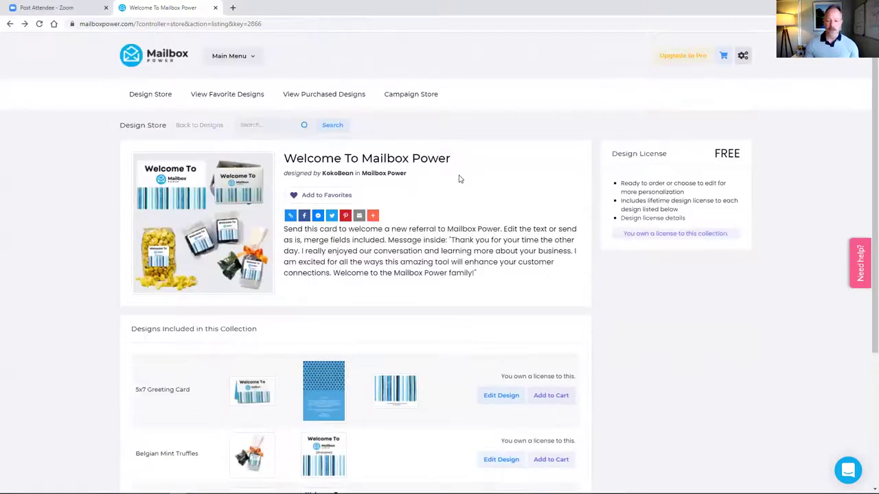
scroll(454, 189, "down", 3)
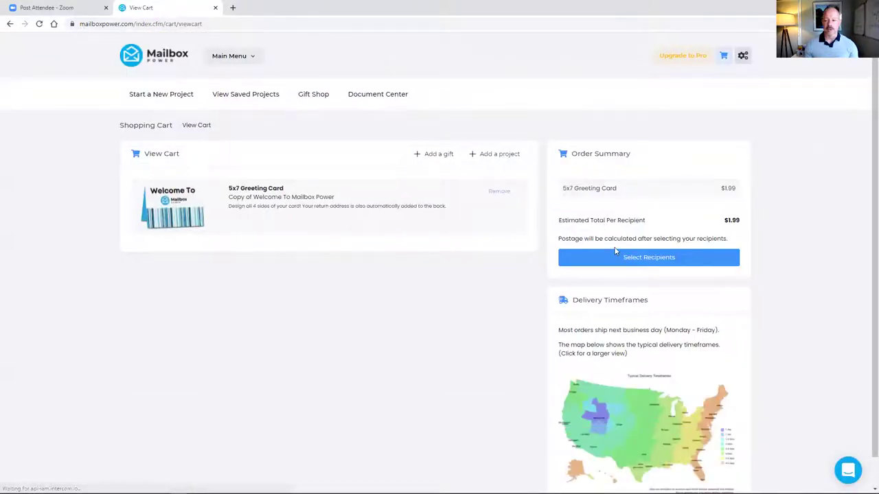
left_click(651, 260)
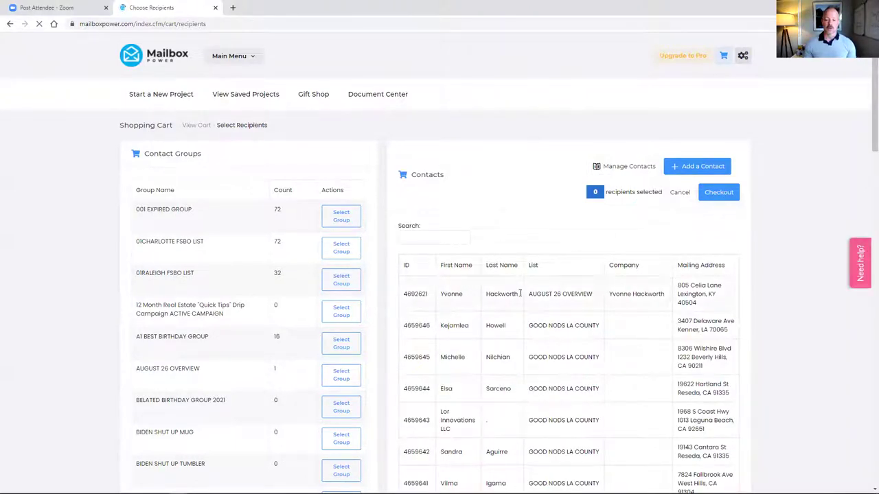
Choose the contact as the sole recipient and proceed to checkout without scheduling a send date
left_click(462, 294)
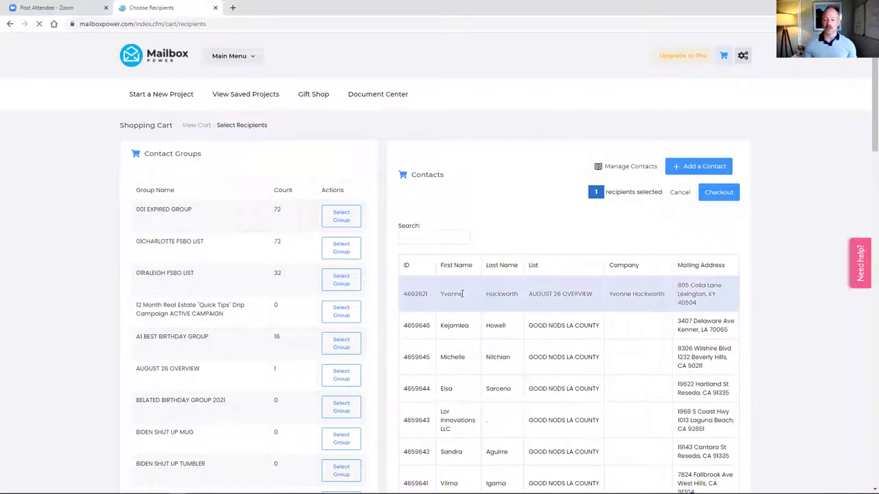
left_click(719, 193)
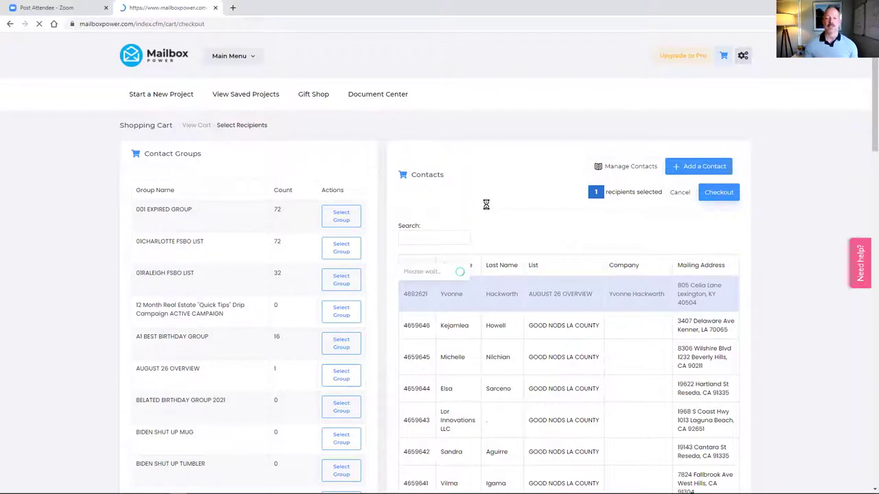
left_click(618, 265)
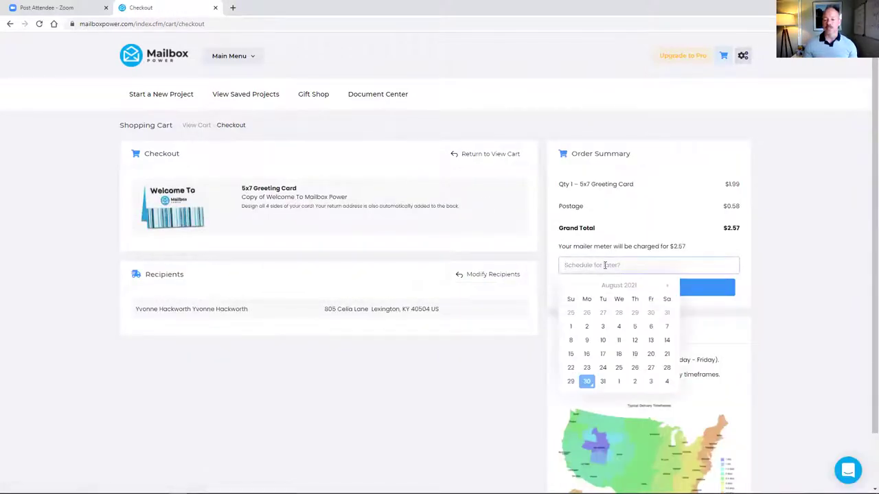
left_click(783, 259)
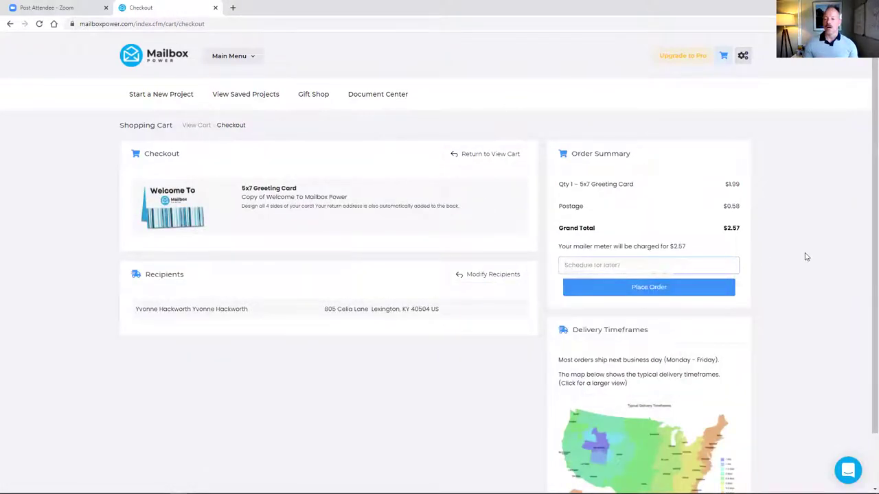
Review the delivery timeframes map and place the order at a $2.57 grand total
scroll(818, 236, "down", 1)
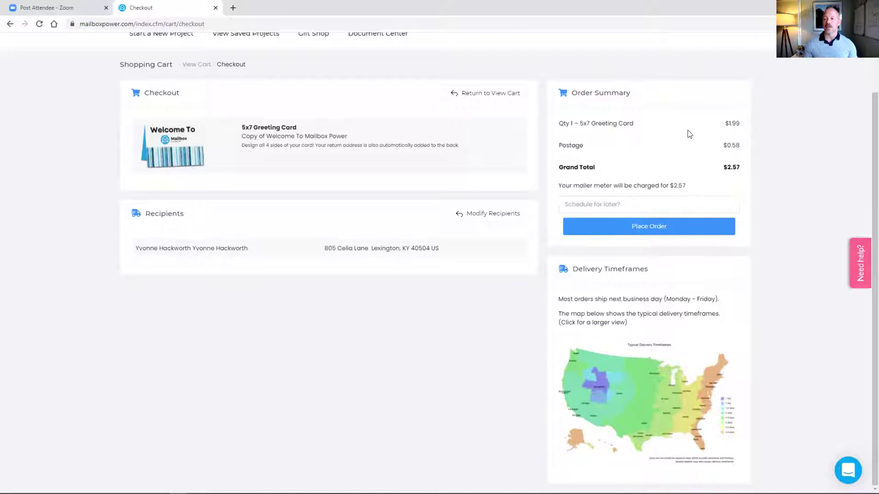
scroll(687, 134, "up", 1)
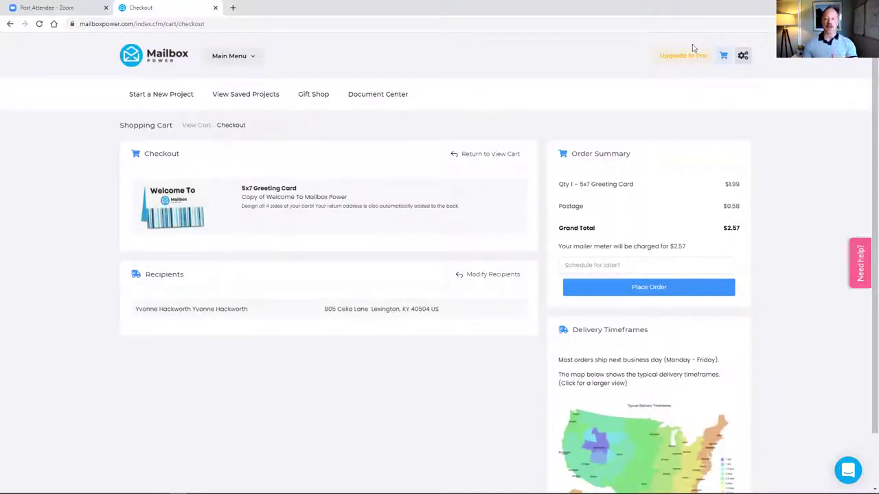
scroll(634, 64, "down", 1)
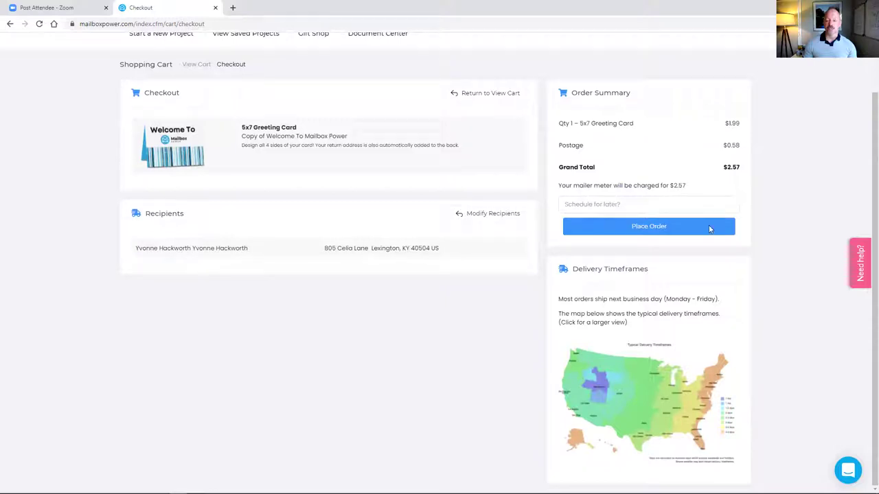
left_click(662, 373)
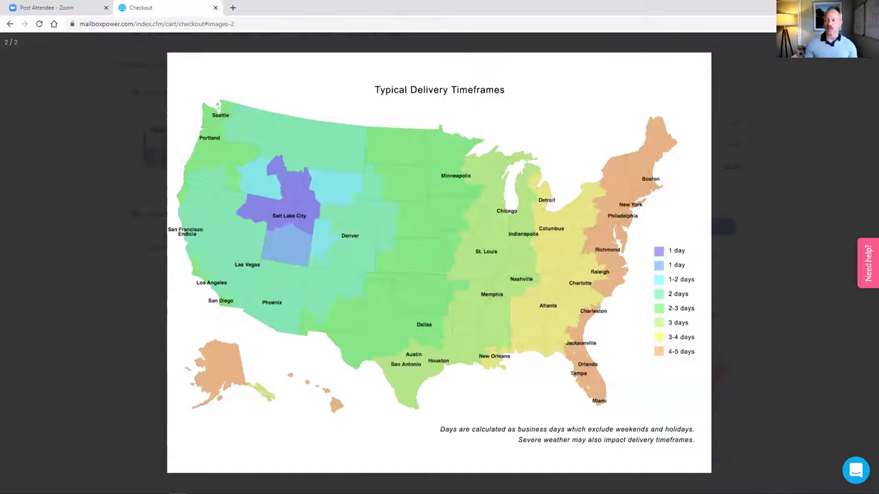
key("Escape")
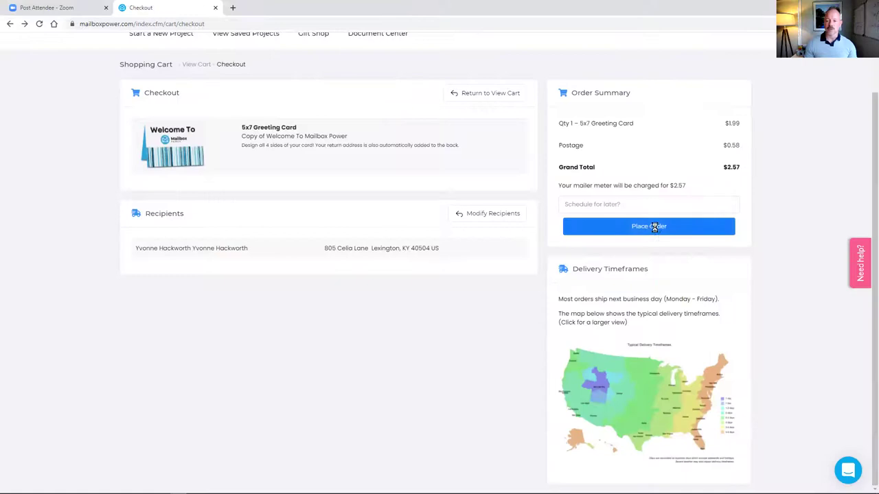
left_click(656, 229)
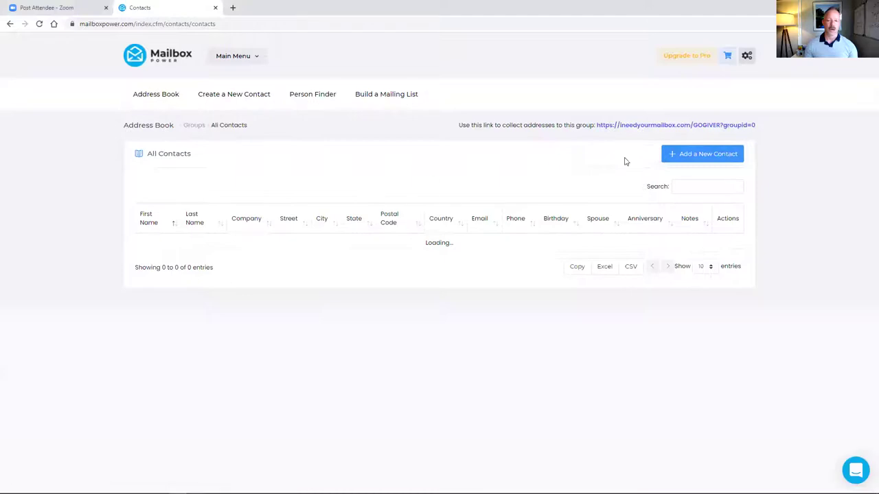
Search the contacts for the recipient by name and open their contact for editing
left_click(695, 188)
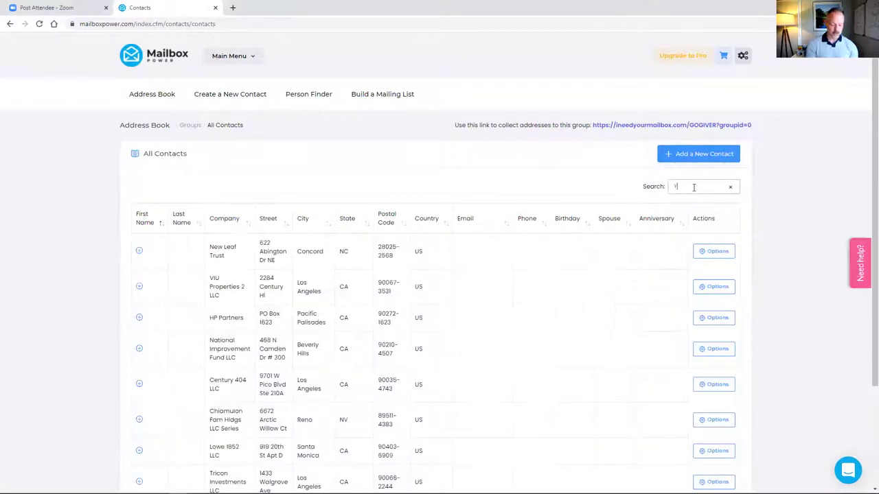
type("Yvonn")
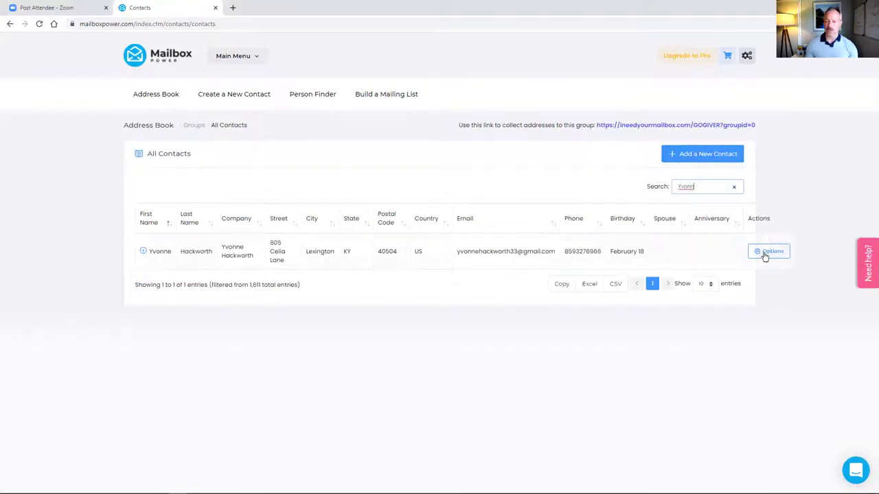
left_click(770, 255)
left_click(758, 276)
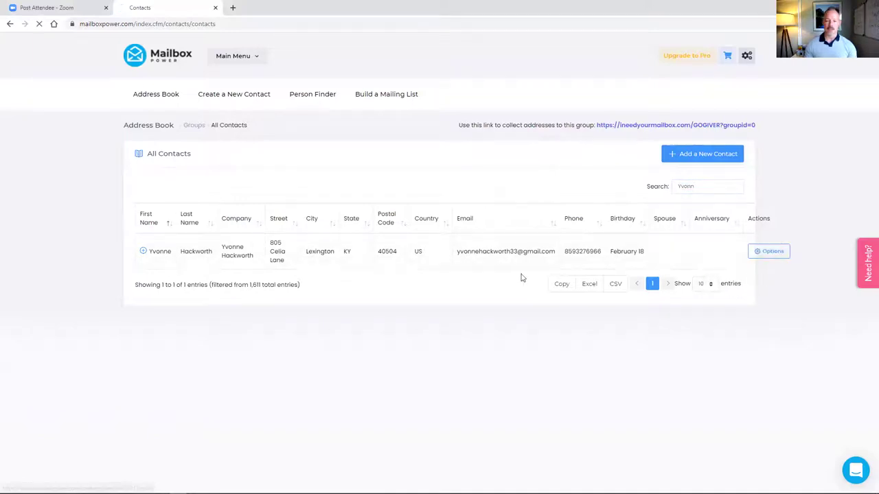
Review the recipient's contact details and save them
scroll(470, 249, "down", 1)
scroll(470, 248, "down", 12)
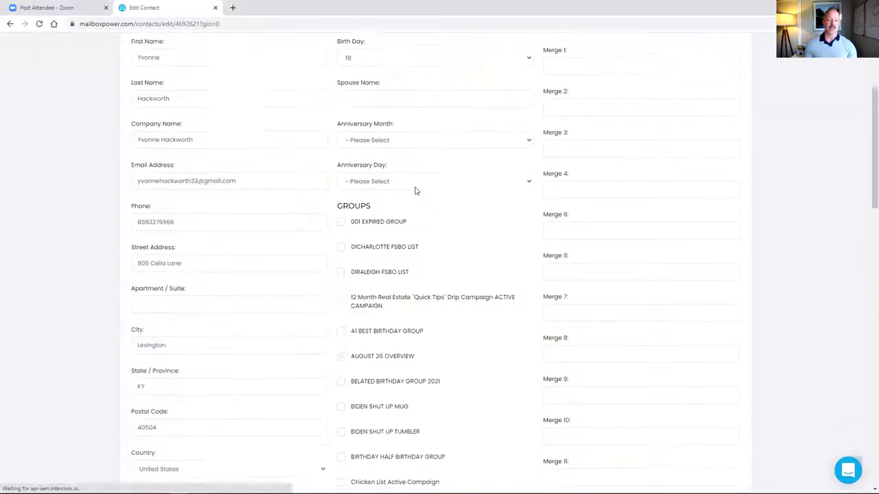
scroll(413, 306, "down", 5)
scroll(412, 307, "up", 6)
scroll(412, 306, "down", 1)
scroll(412, 306, "down", 1)
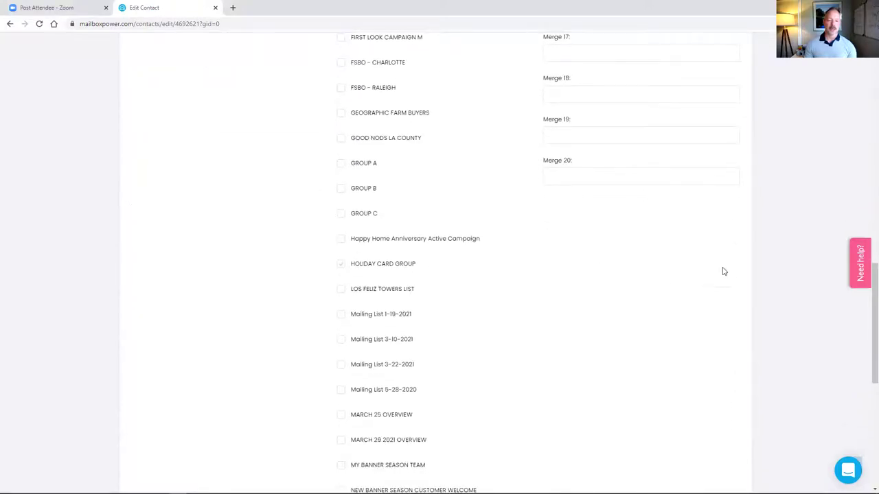
scroll(616, 271, "up", 10)
scroll(480, 171, "up", 2)
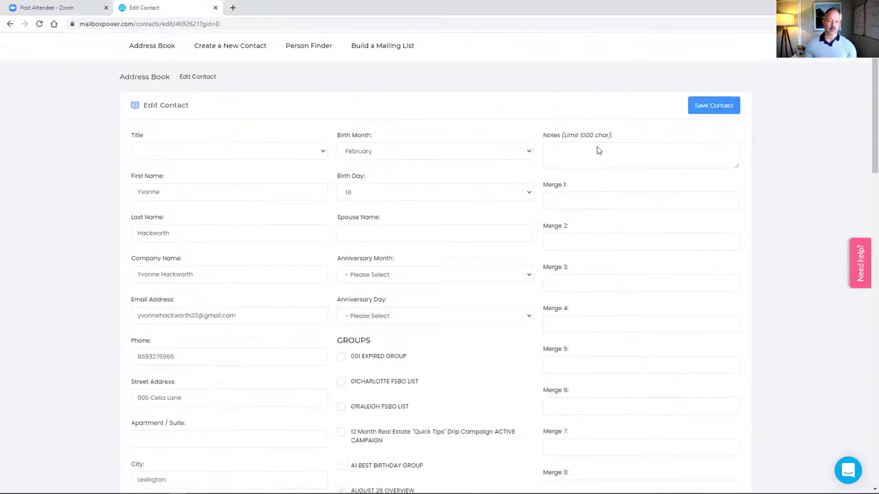
scroll(719, 153, "up", 1)
left_click(719, 155)
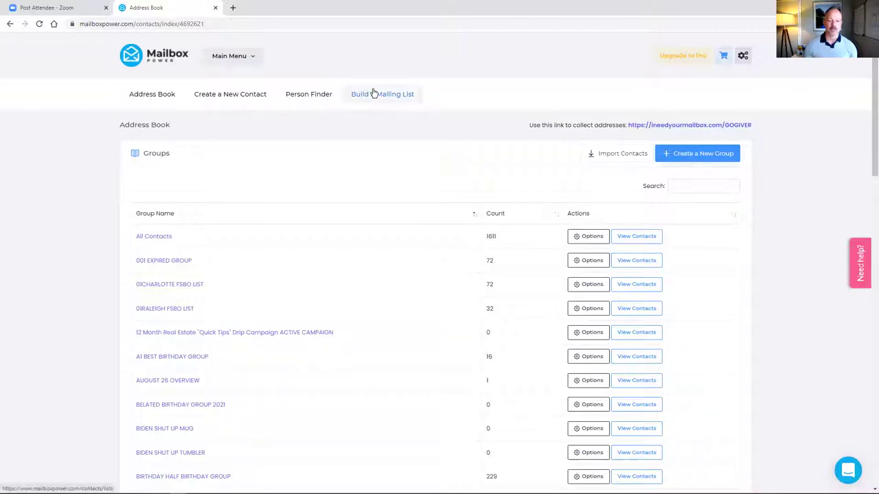
Start the free 14-day Pro trial from Build a Mailing List
left_click(374, 94)
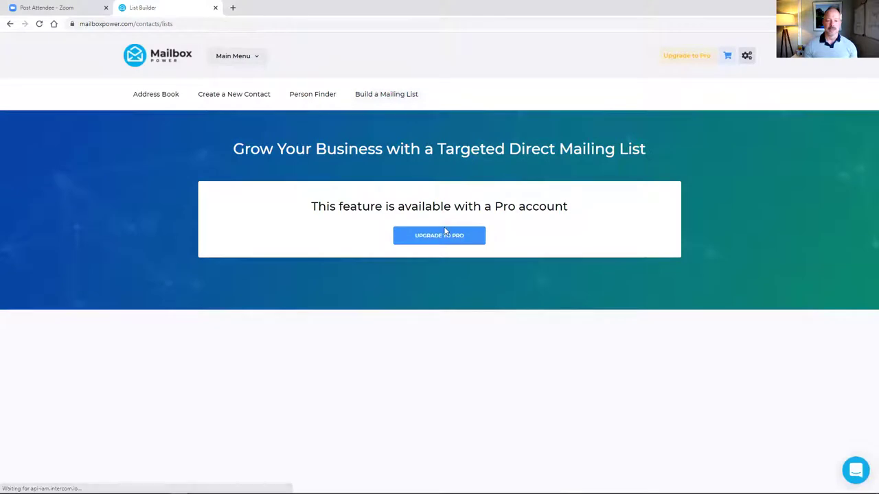
left_click(441, 240)
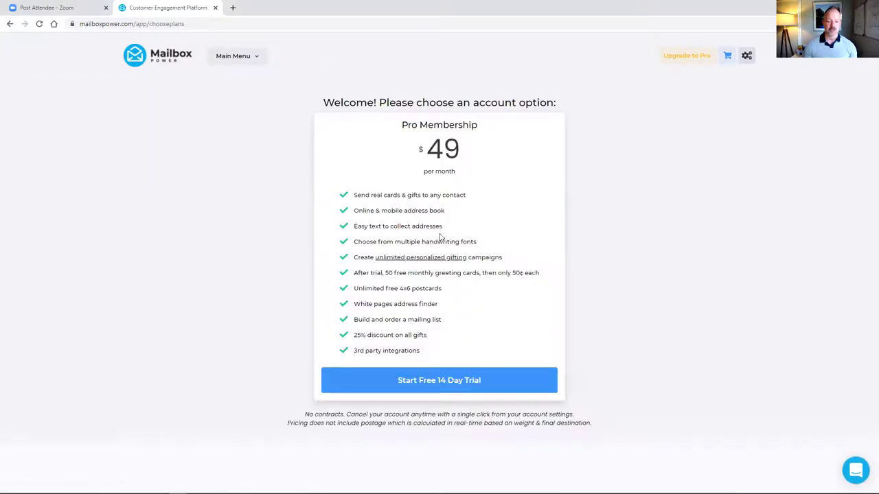
left_click(448, 380)
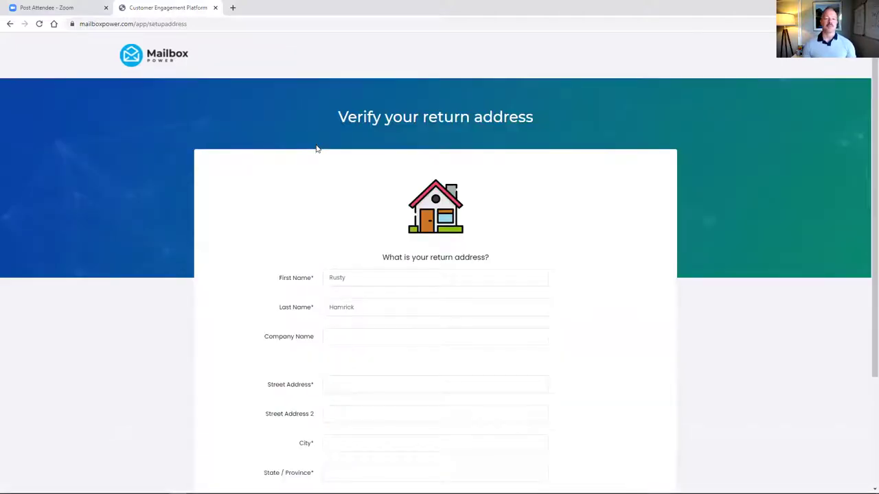
Fill in the return address street, city and state, then save and continue
scroll(286, 161, "down", 2)
left_click(339, 235)
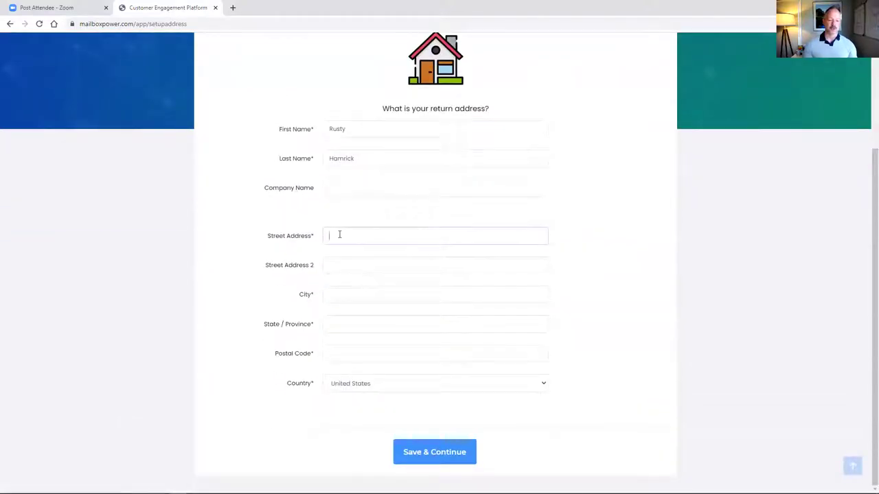
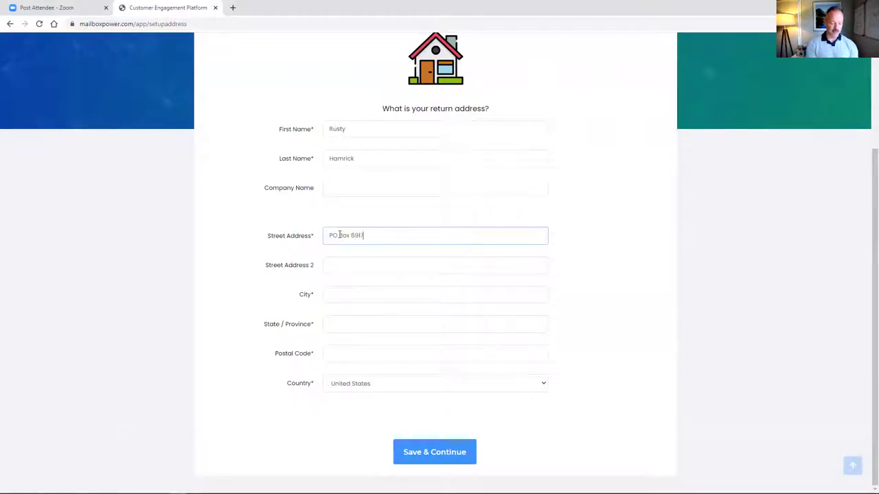
key("Tab")
key("Tab")
type("W")
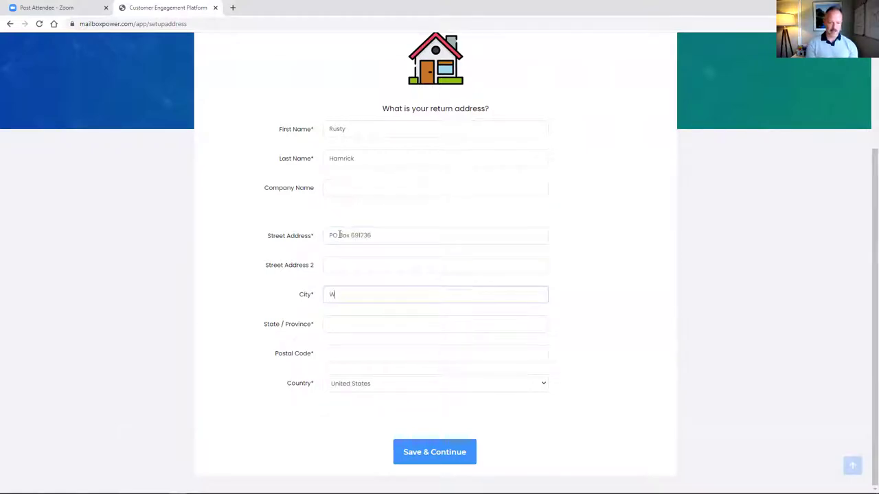
type("est Hollywood")
key("Tab")
type("CA")
key("Tab")
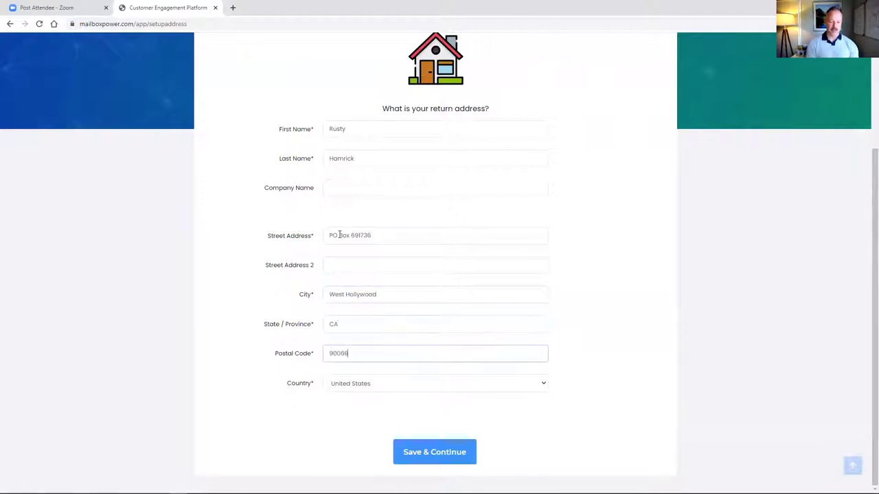
left_click(435, 452)
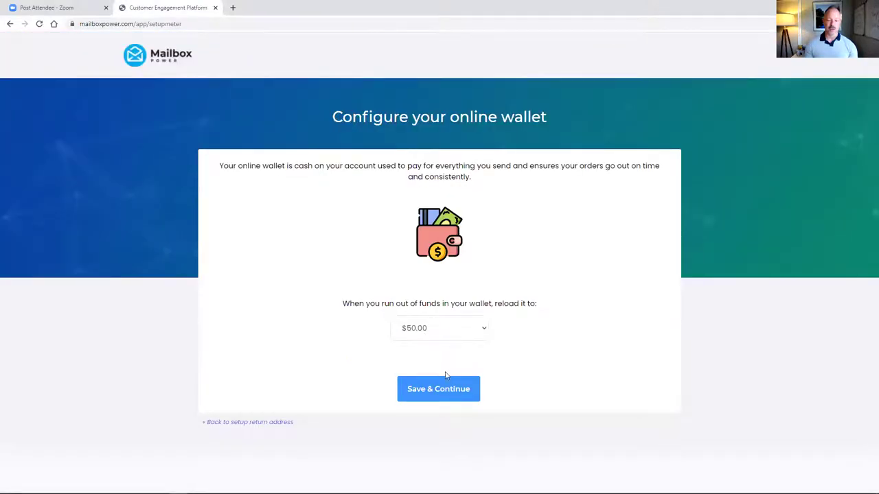
Keep the $50.00 wallet reload, enter the mobile phone number, and request a verification code
left_click(438, 388)
left_click(381, 327)
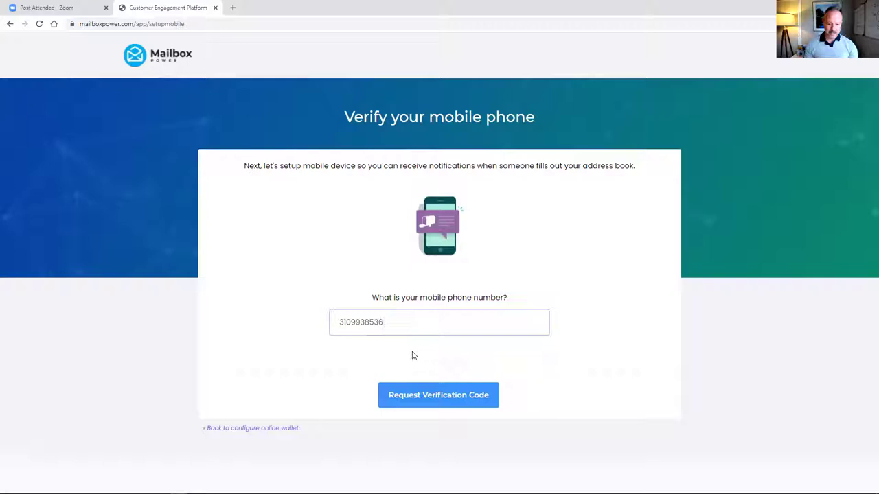
left_click(439, 407)
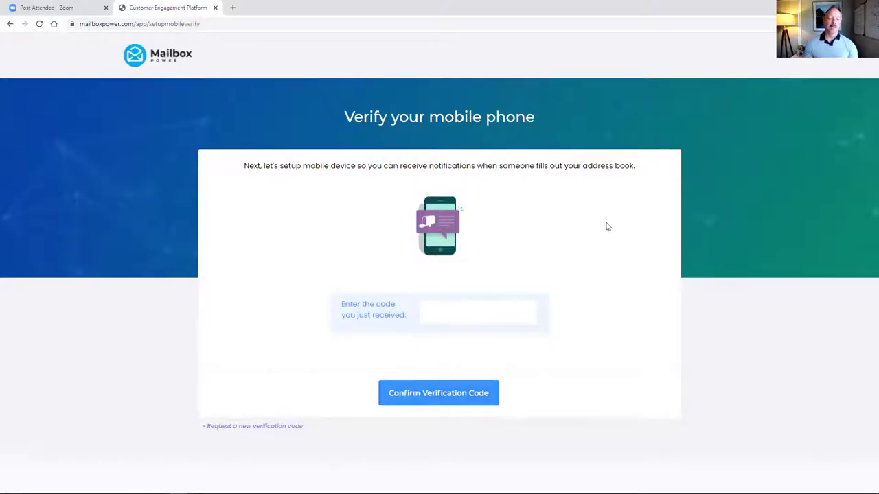
Enter the texted verification code, re-entering it once, to confirm the phone
left_click(482, 315)
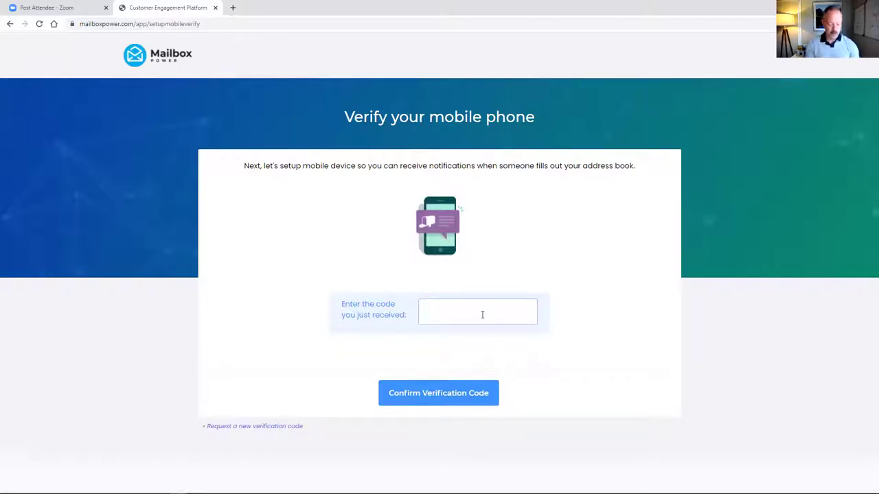
left_click(437, 394)
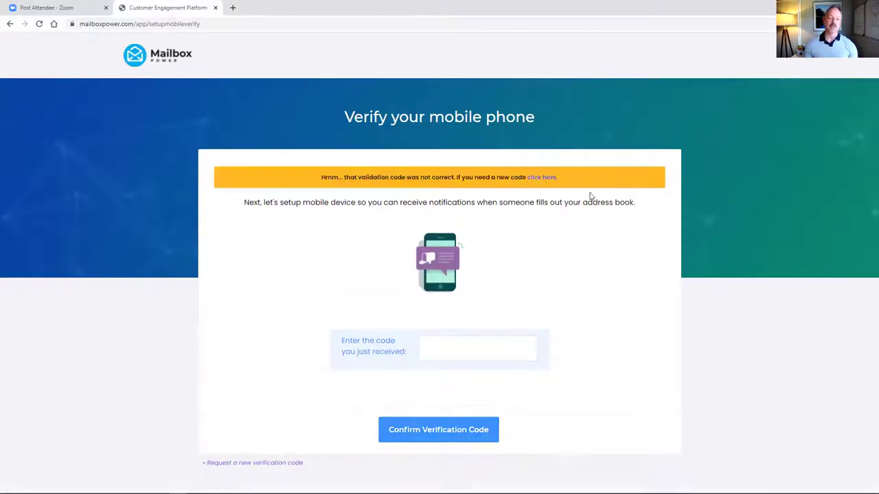
left_click(440, 348)
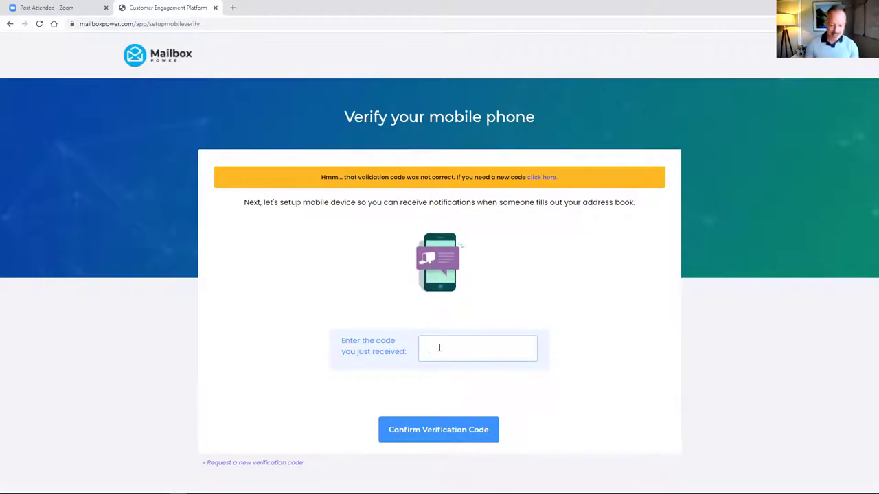
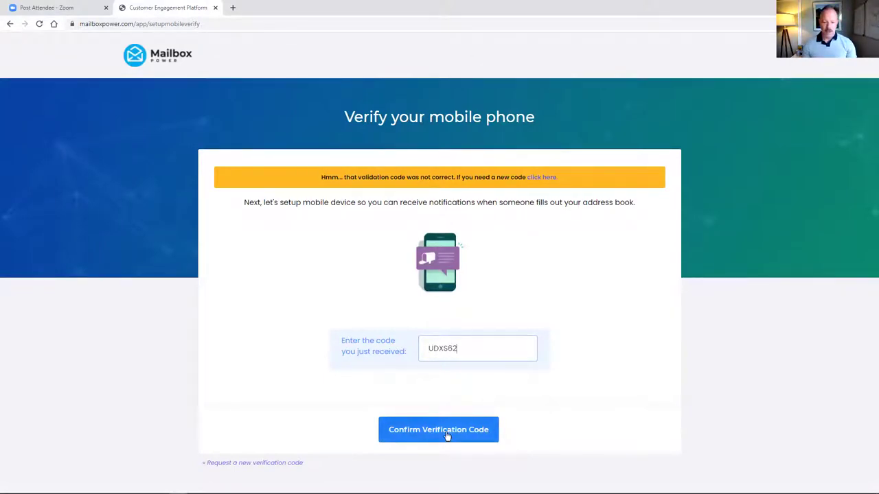
left_click(448, 436)
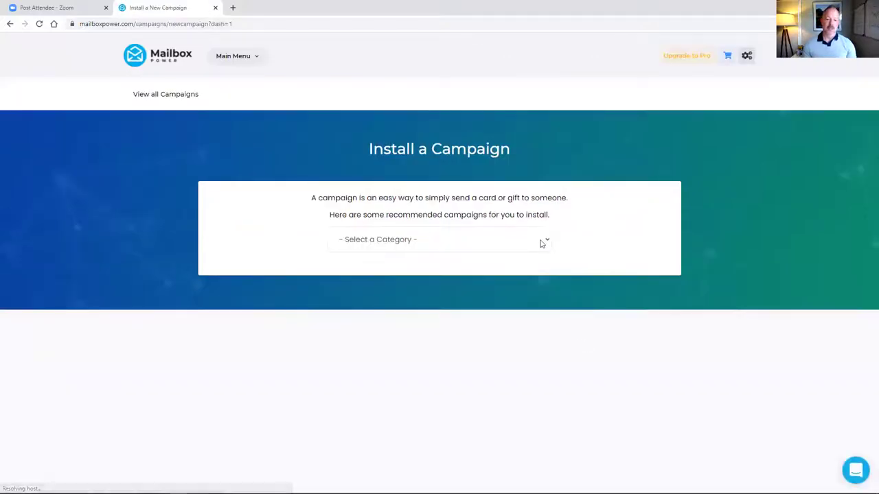
Pick the General Business campaign category and continue to the Home Page without installing campaigns
left_click(541, 241)
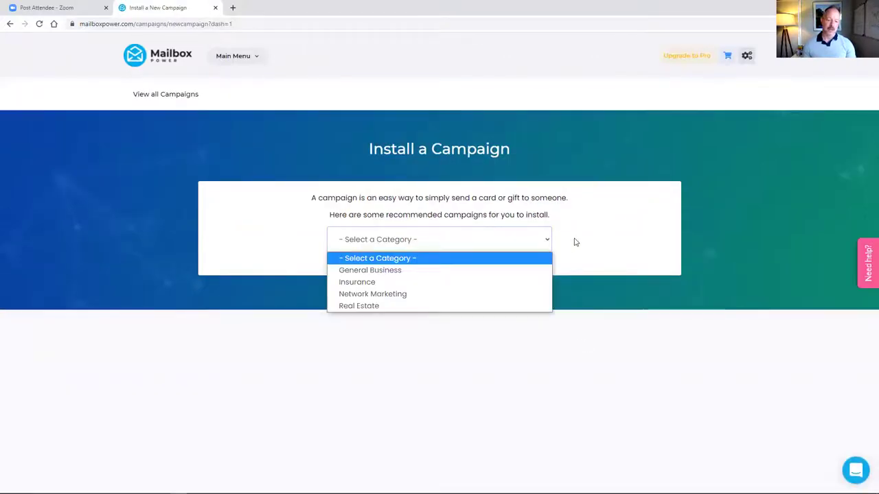
left_click(455, 270)
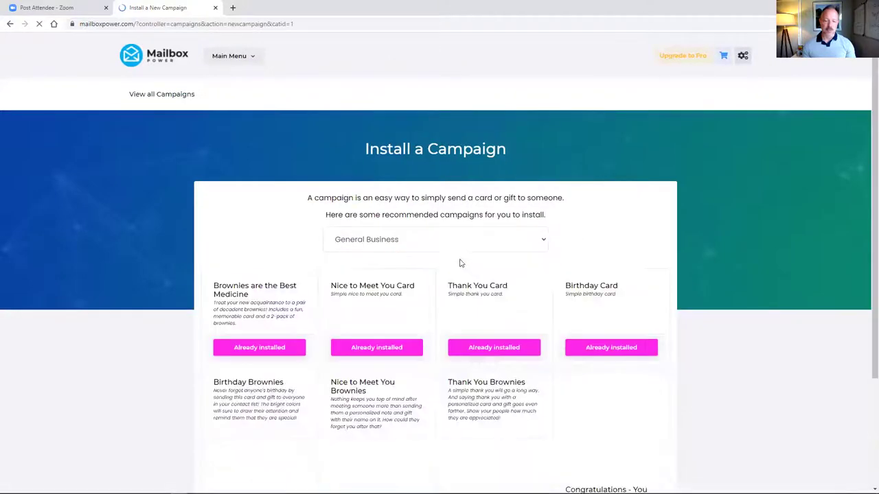
scroll(392, 312, "down", 4)
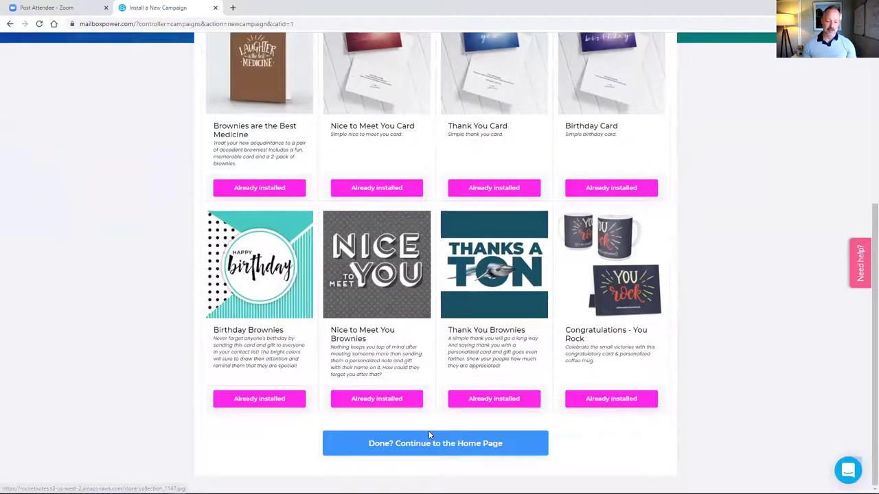
left_click(431, 442)
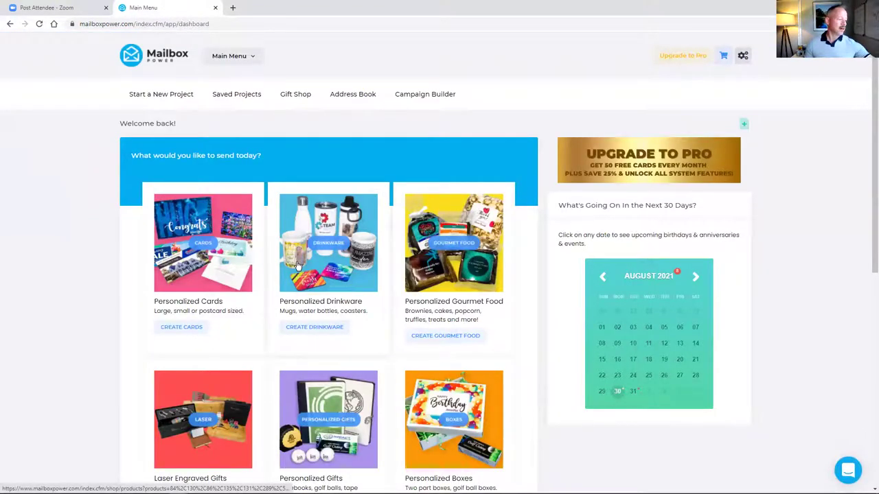
Go to Address Book > Build a Mailing List from the Main Menu
scroll(673, 160, "down", 1)
scroll(671, 160, "up", 1)
left_click(233, 55)
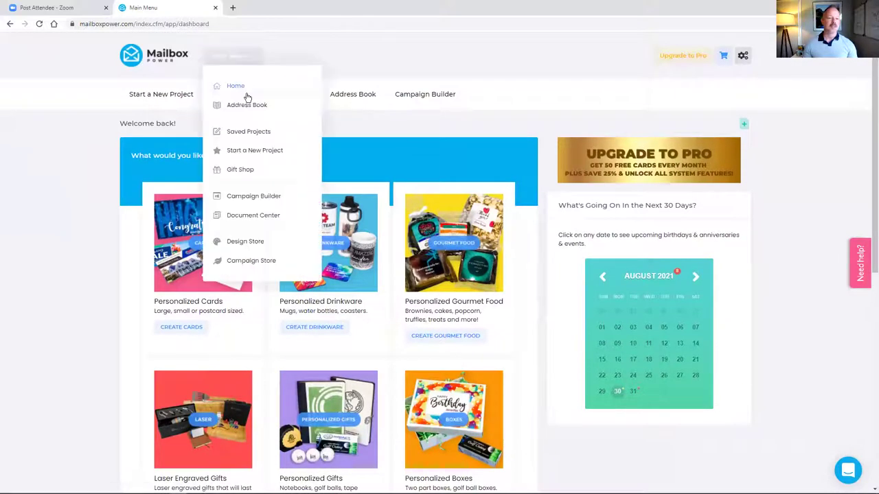
left_click(246, 104)
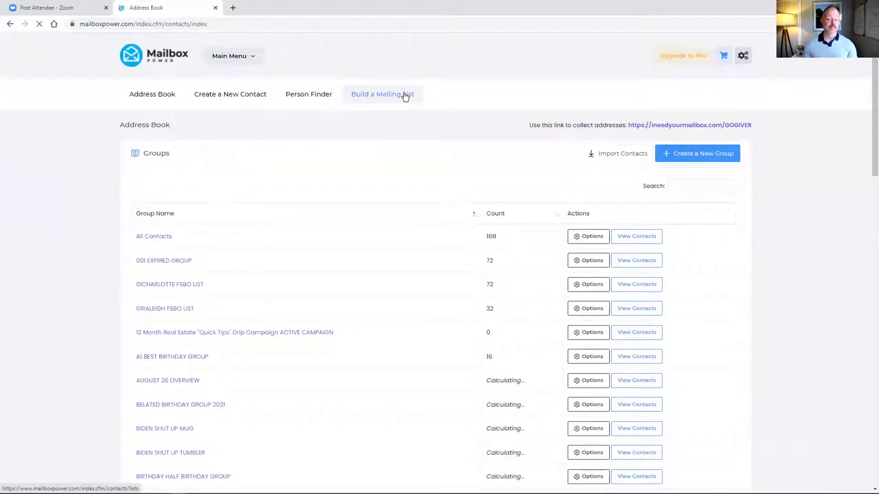
left_click(405, 96)
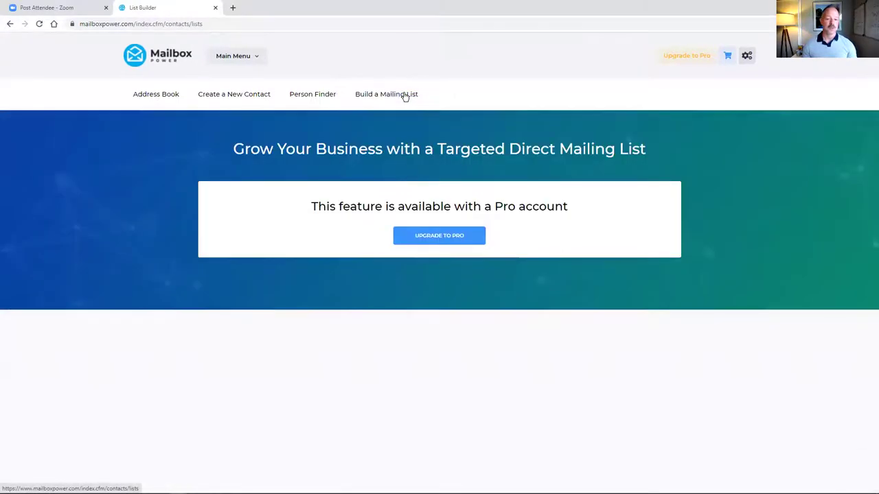